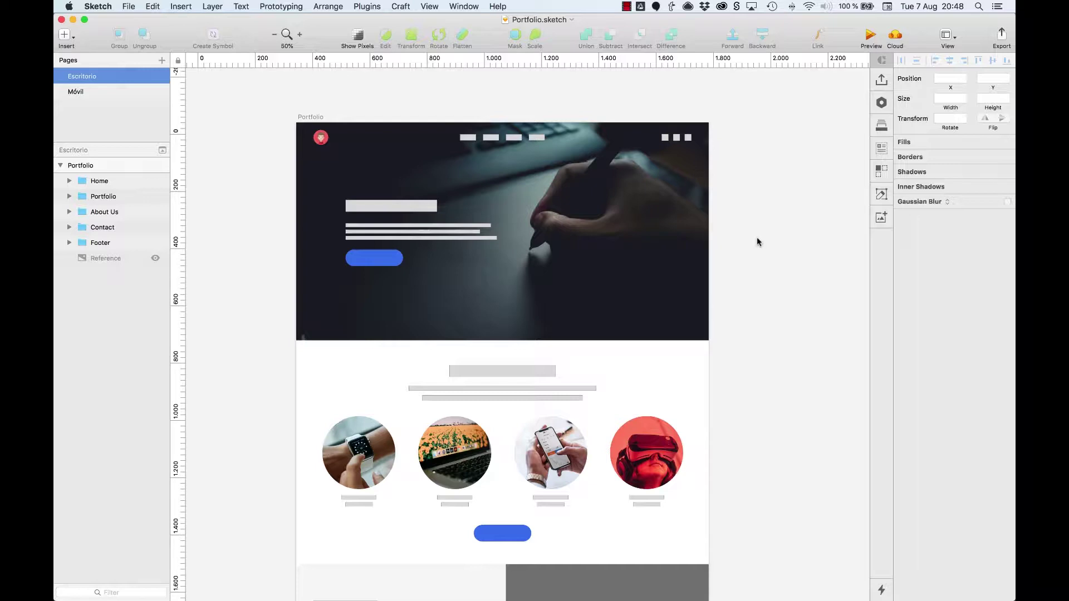
Select the red VR headset circle in Project 4 and zoom into the row of portfolio circles
scroll(770, 291, "down", 3)
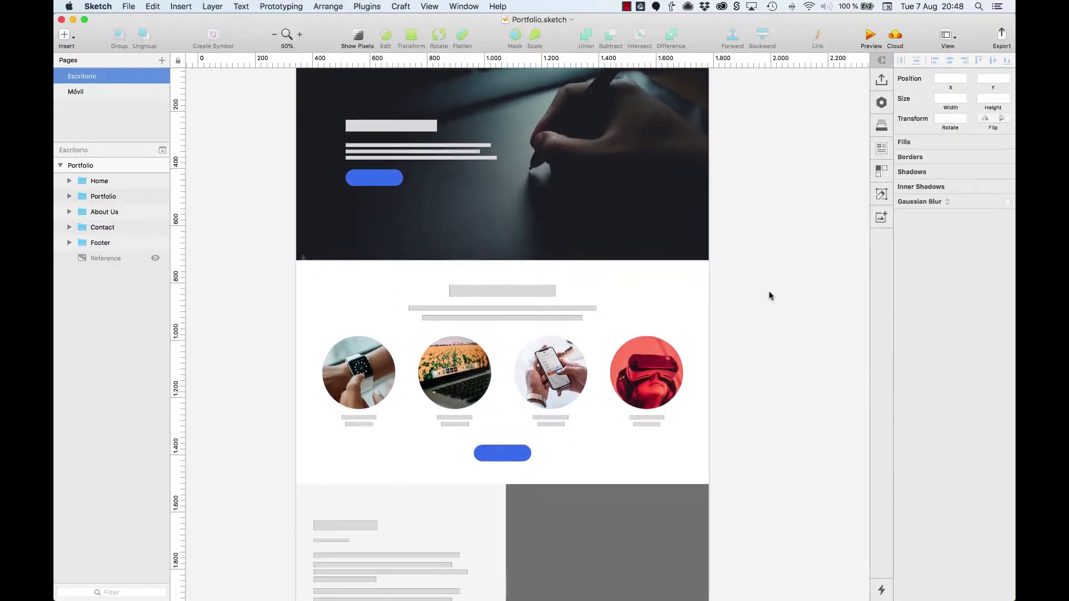
left_click(644, 367, "super")
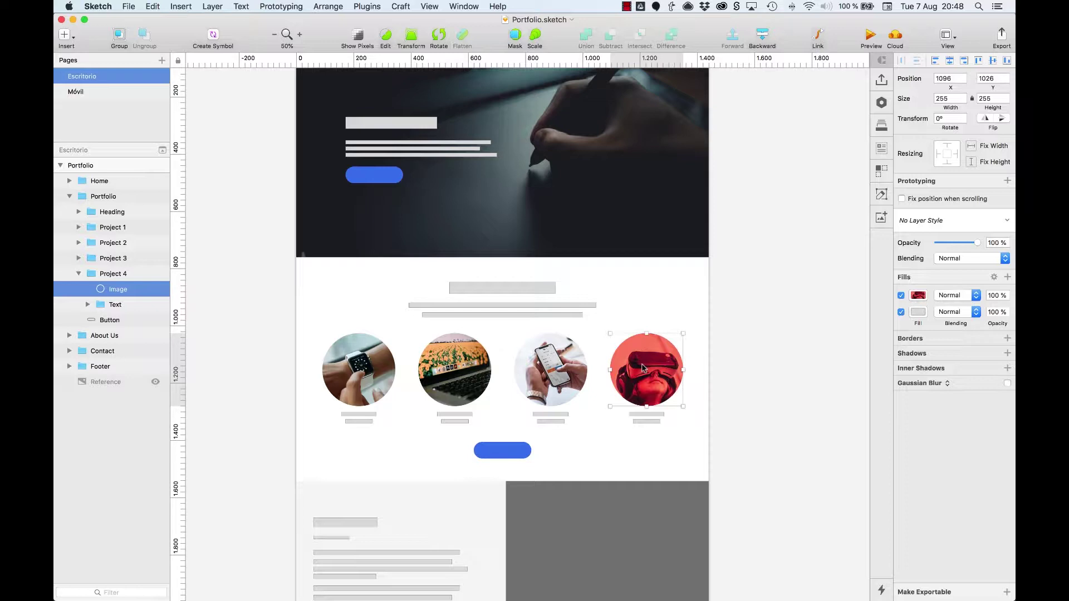
scroll(679, 342, "down", 3)
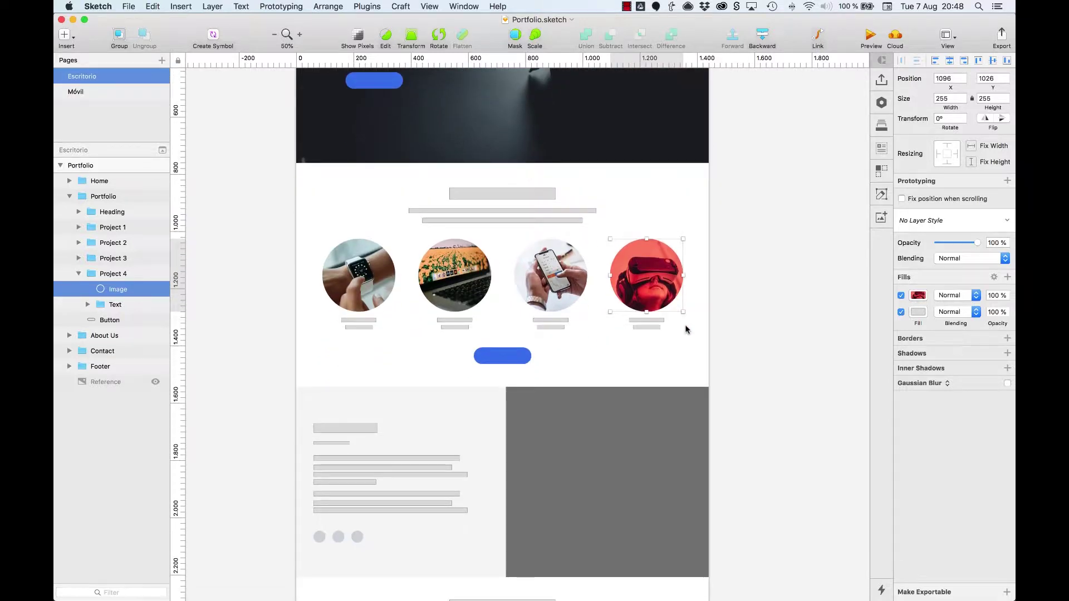
key("z")
left_click_drag(302, 207, 764, 365)
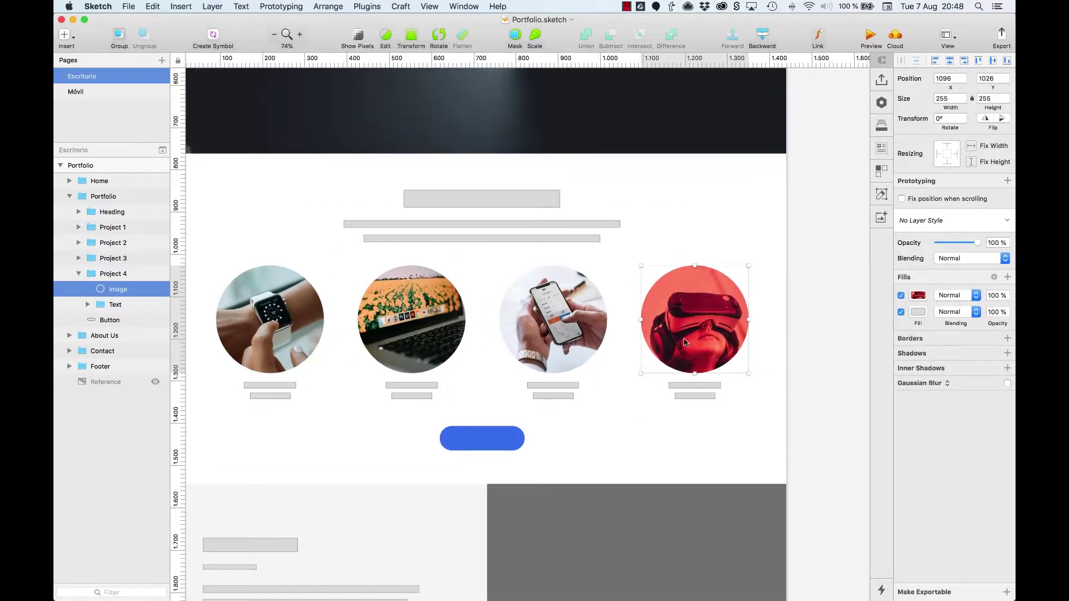
Add a 1 px grey #979797 centred border to the VR headset circle, keeping Normal blending
left_click(1008, 339)
left_click(918, 356)
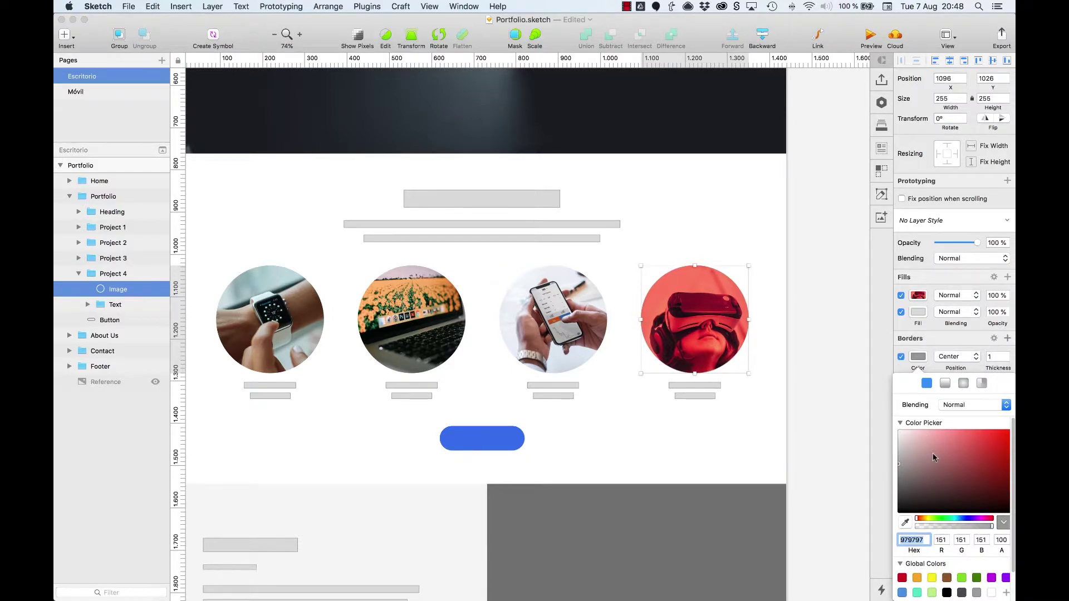
scroll(933, 454, "down", 3)
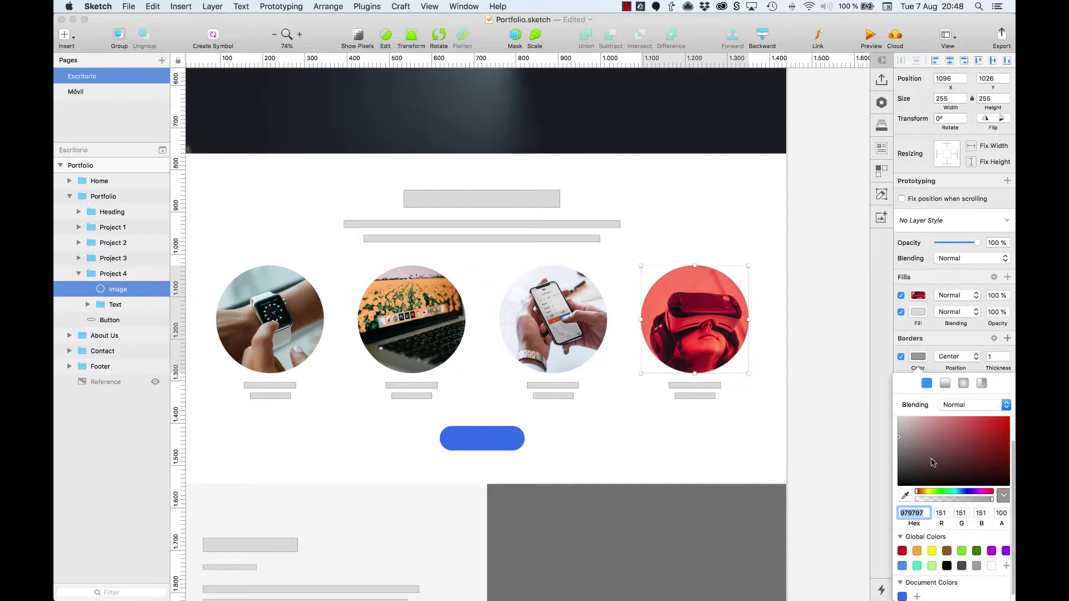
scroll(940, 473, "down", 2)
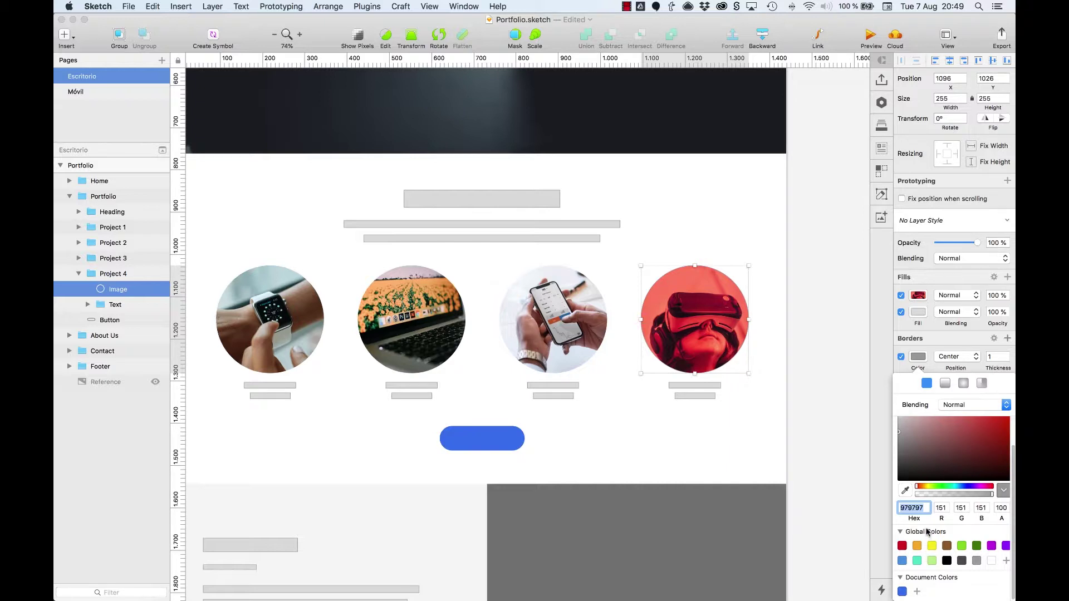
scroll(940, 423, "up", 2)
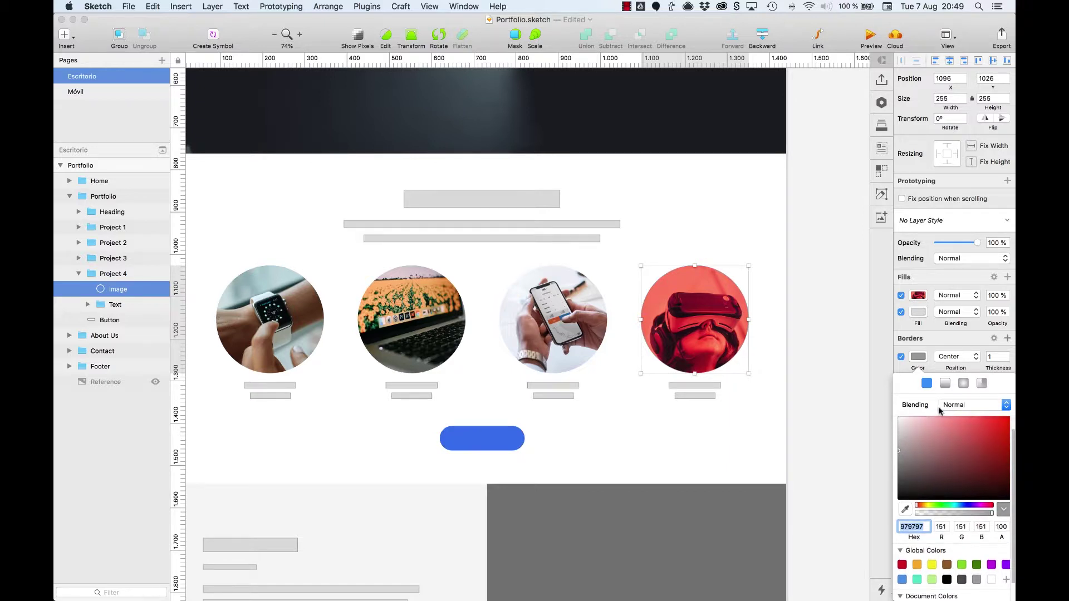
left_click(972, 405)
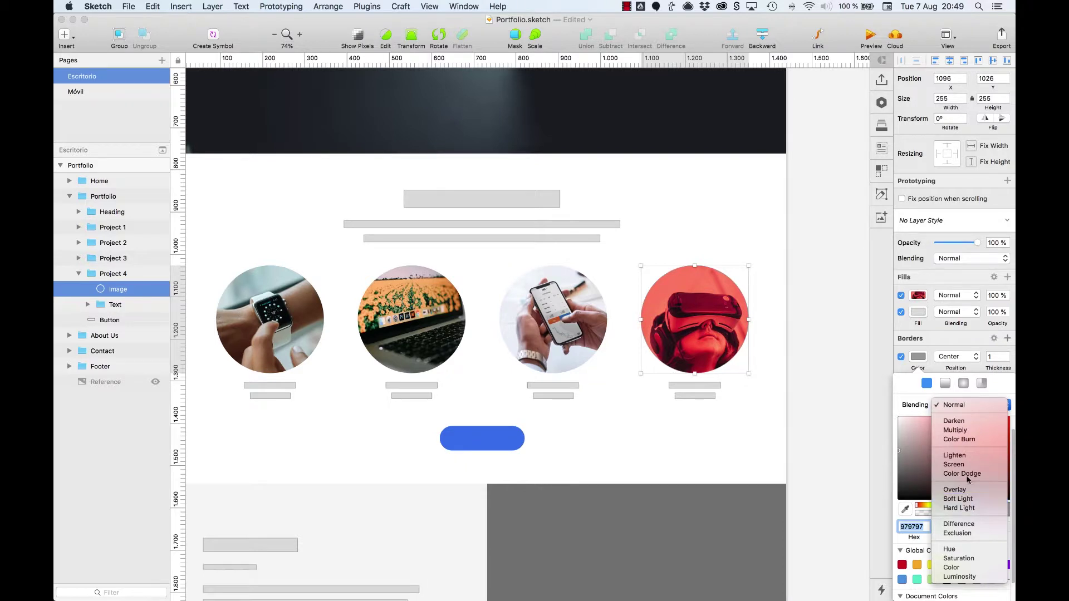
left_click(914, 403)
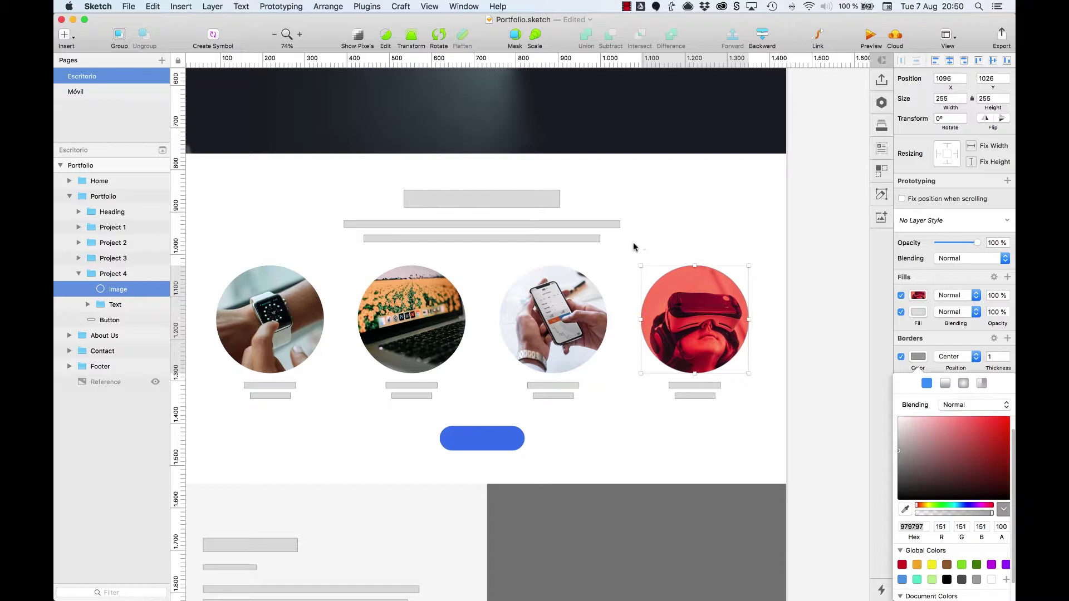
Eyedrop the page background's light grey #F5F5F5 as the VR circle's border colour
key("ctrl+c")
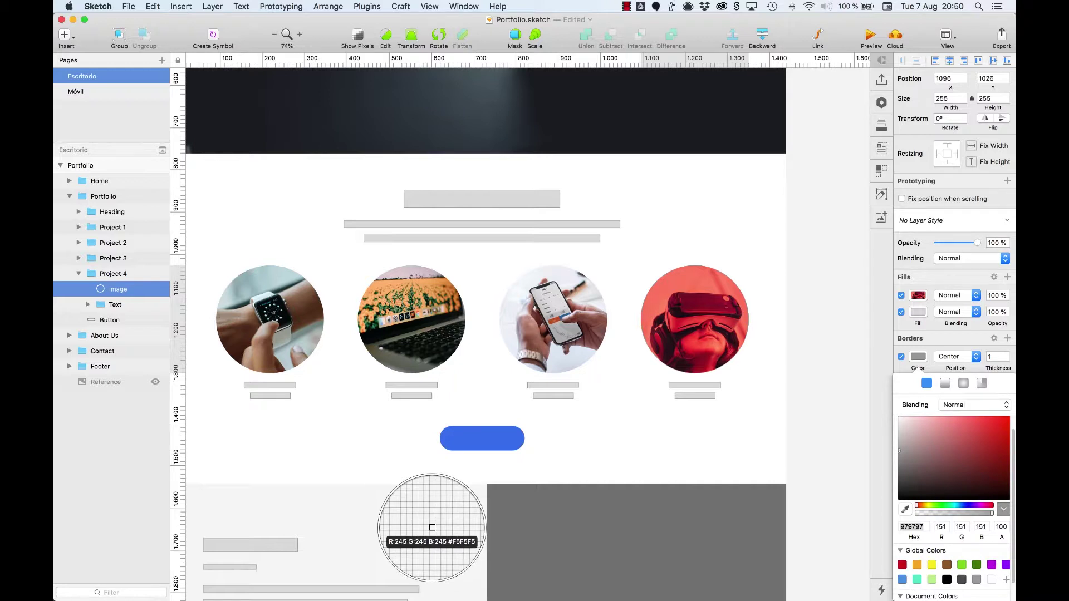
left_click(432, 527)
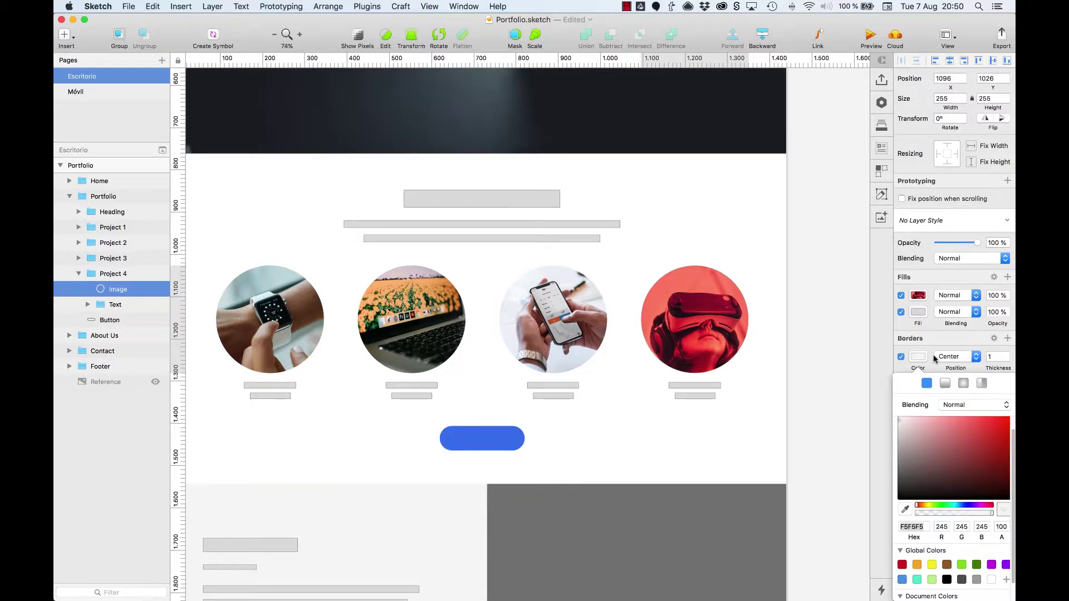
left_click(919, 357)
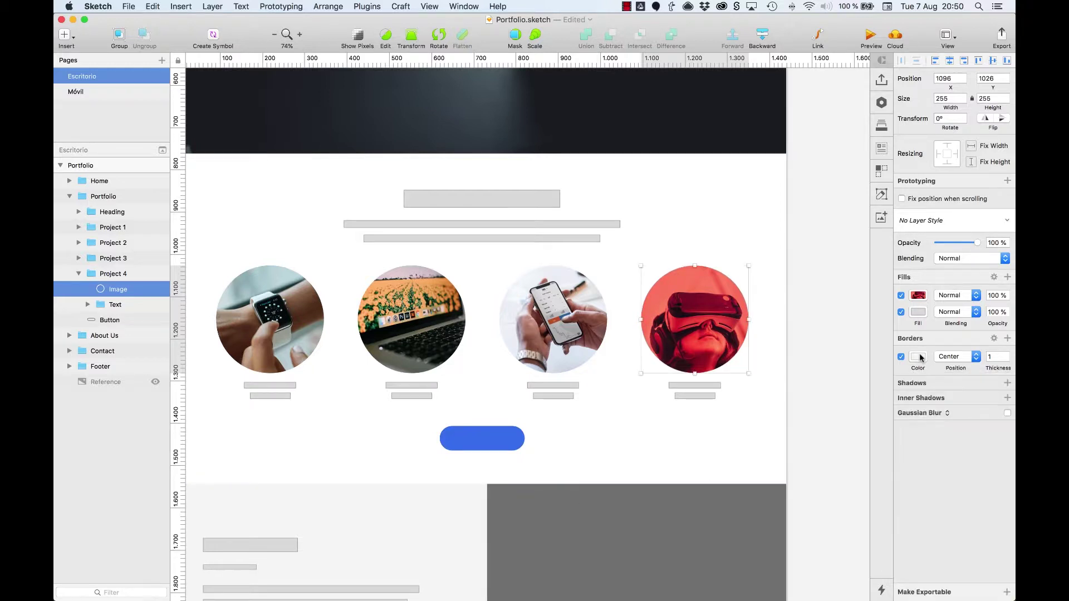
Set the VR circle's border to 6 px thickness with Inside position
left_click(969, 358)
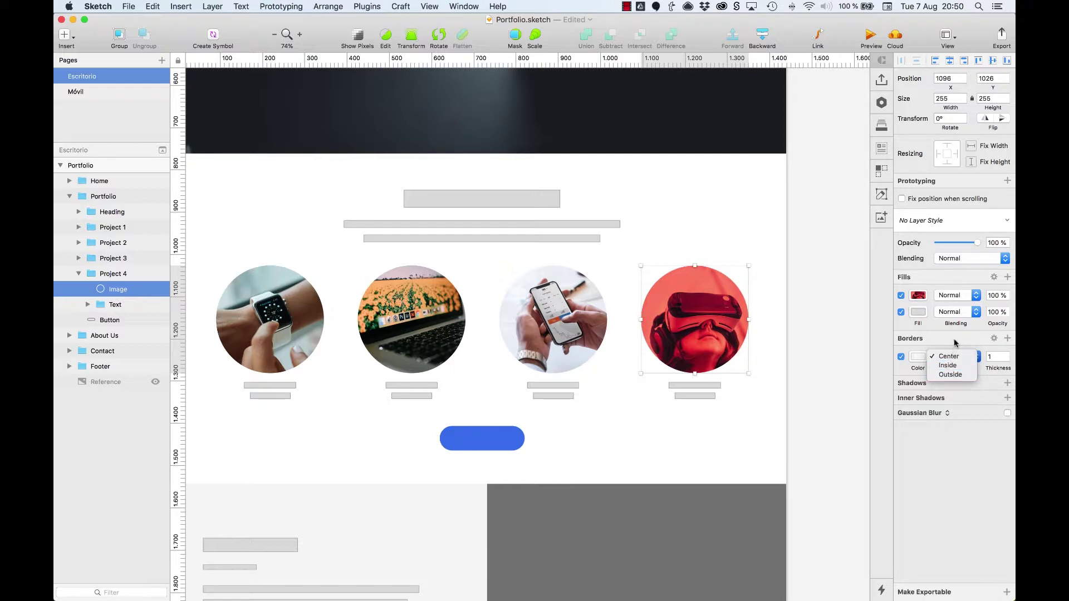
left_click(992, 360)
left_click(991, 358)
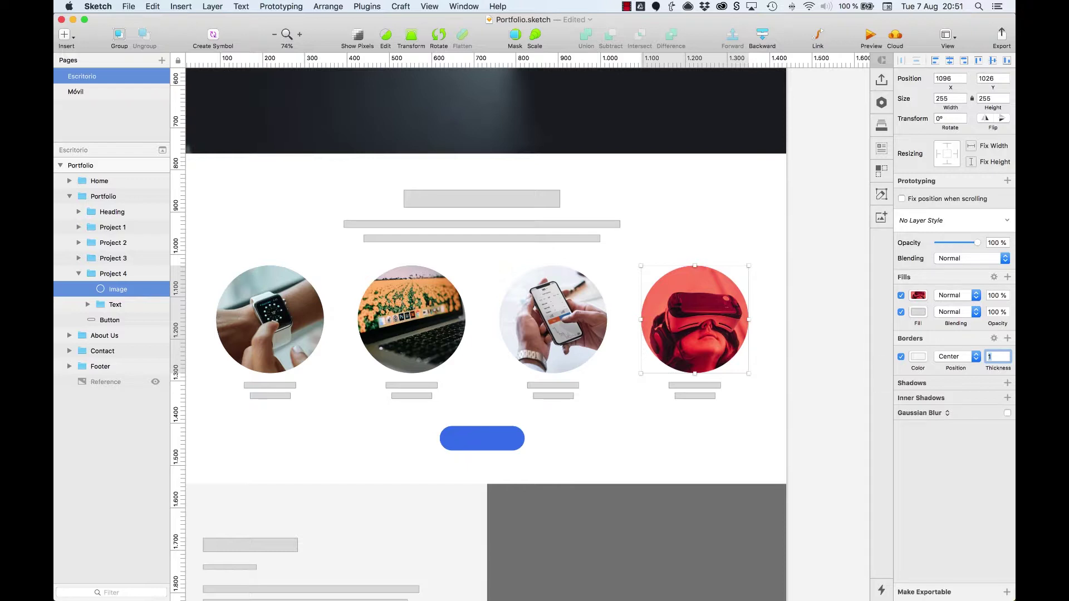
type("6")
key("Tab")
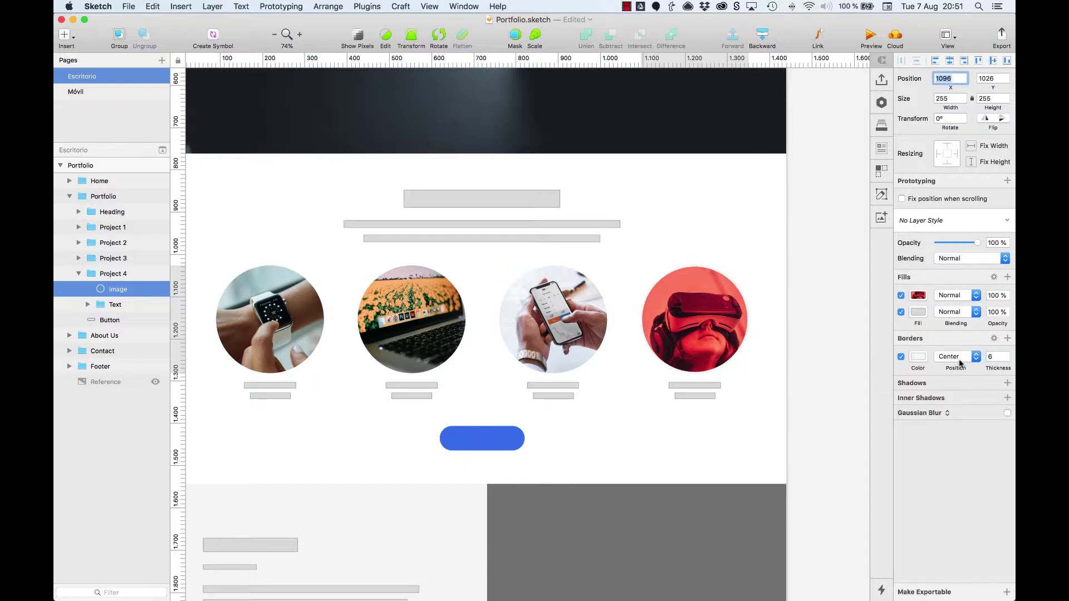
left_click(959, 358)
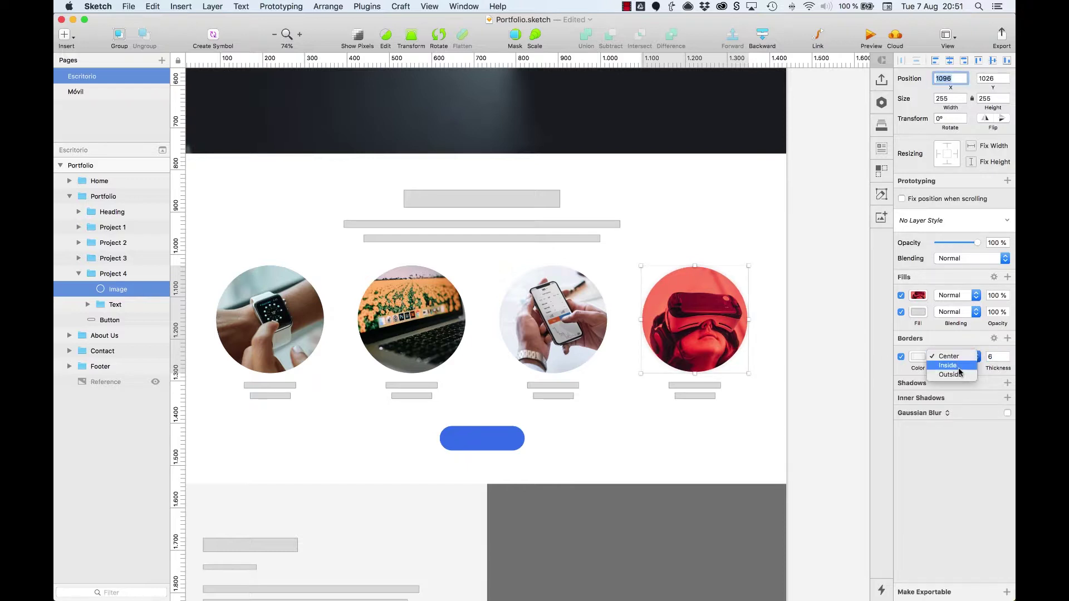
left_click(960, 367)
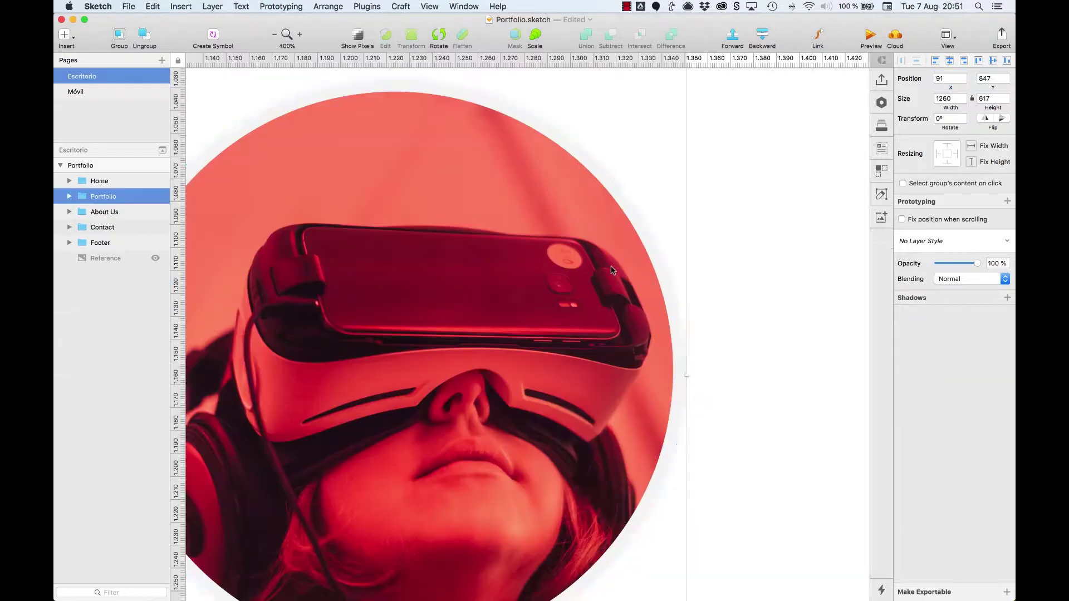
Reselect the VR circle and set its border to 15 px, positioned Outside
left_click(611, 270, "super")
key("super+minus")
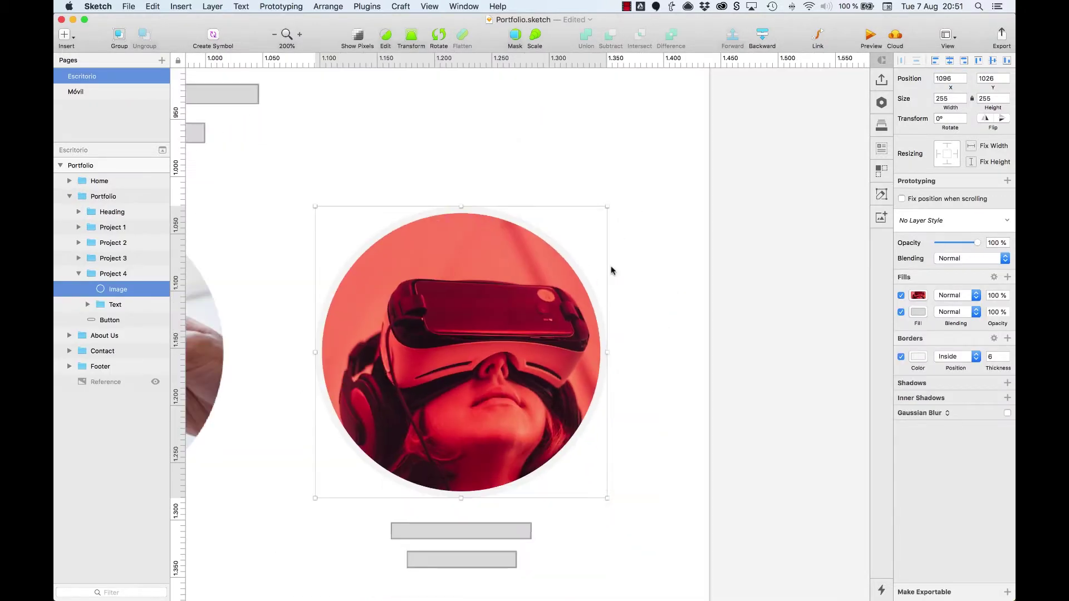
scroll(572, 270, "left", 4)
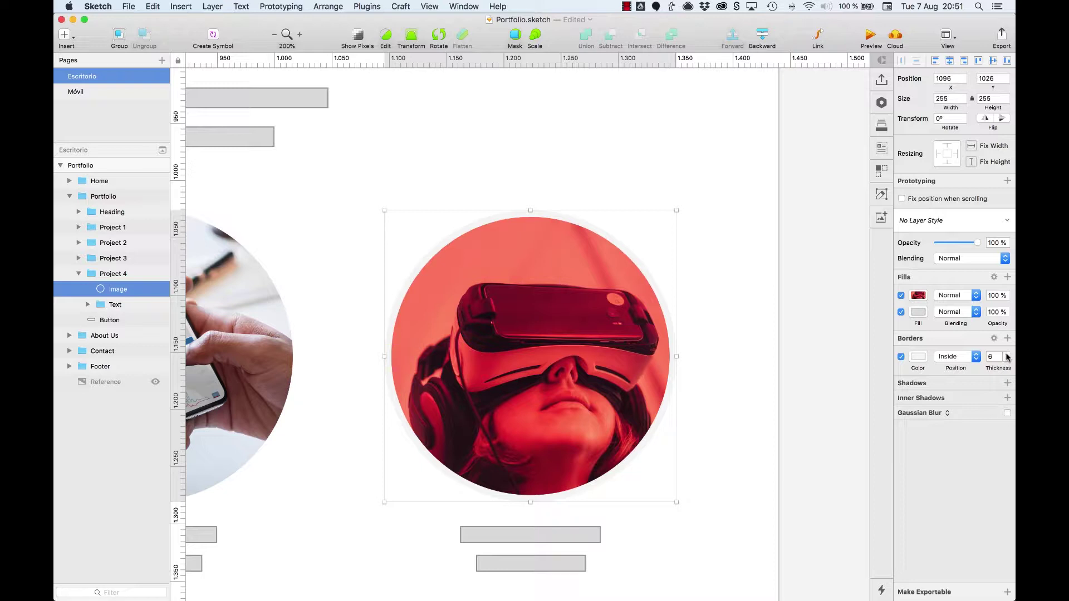
key("Up")
key("Up")
key("Up")
key("Up")
key("Up")
key("Up")
key("Up")
key("Up")
key("Up")
key("Up")
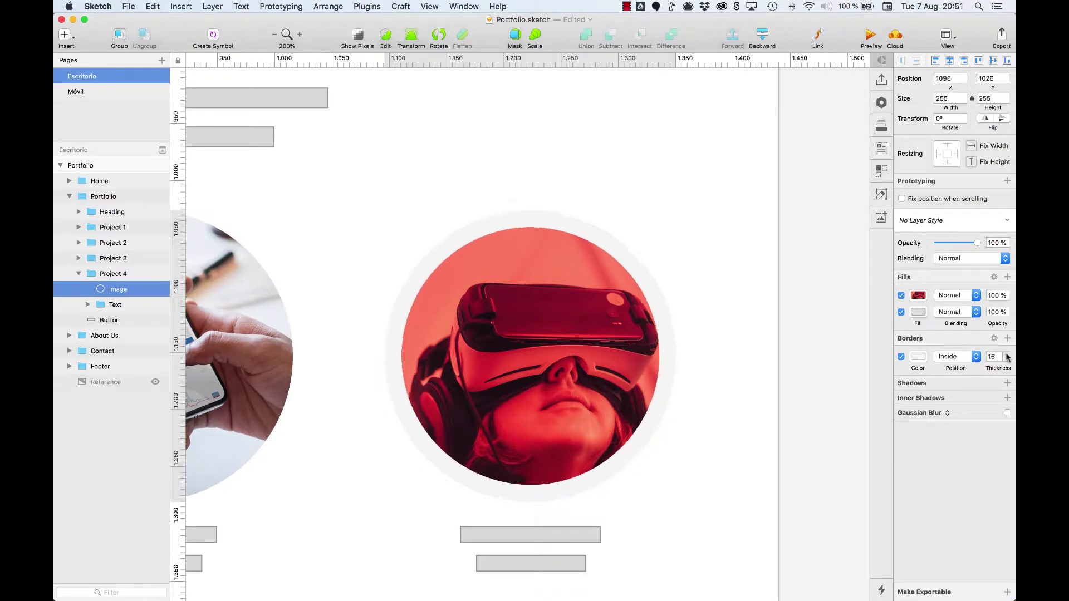
key("Up")
key("Up")
key("Up")
key("Up")
key("Up")
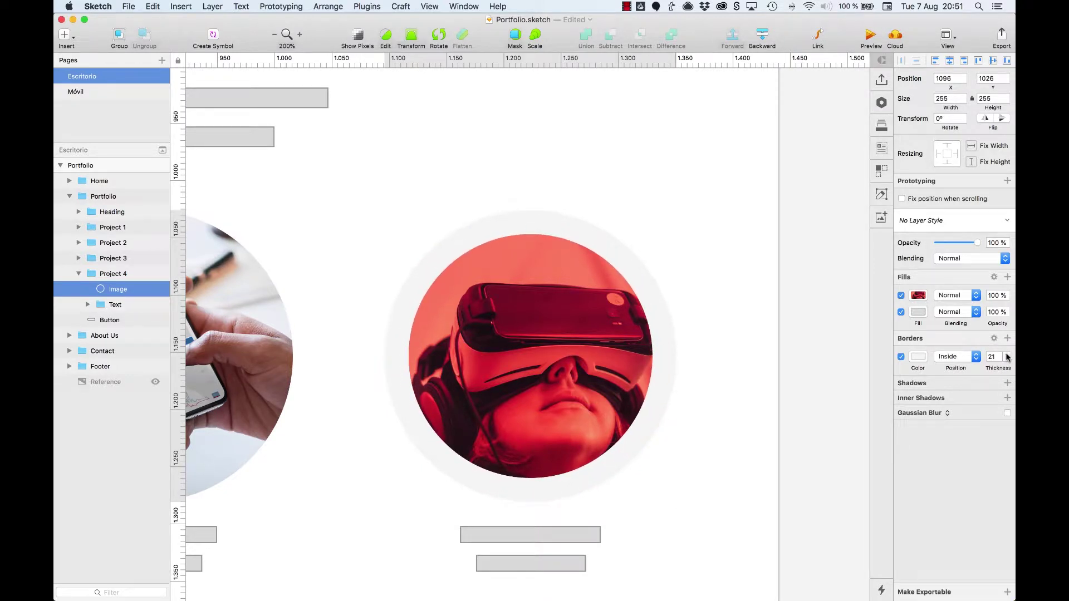
key("Up")
key("Up")
key("Up")
key("Up")
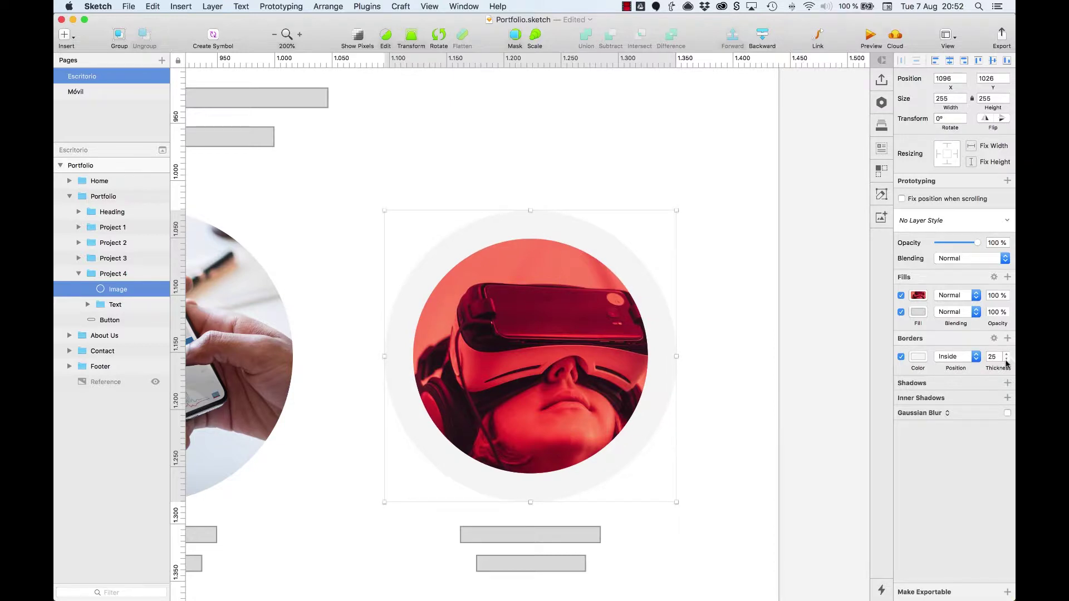
key("Down")
key("Down")
key("Down")
key("Down")
key("Down")
key("Down")
key("Down")
key("Down")
key("Down")
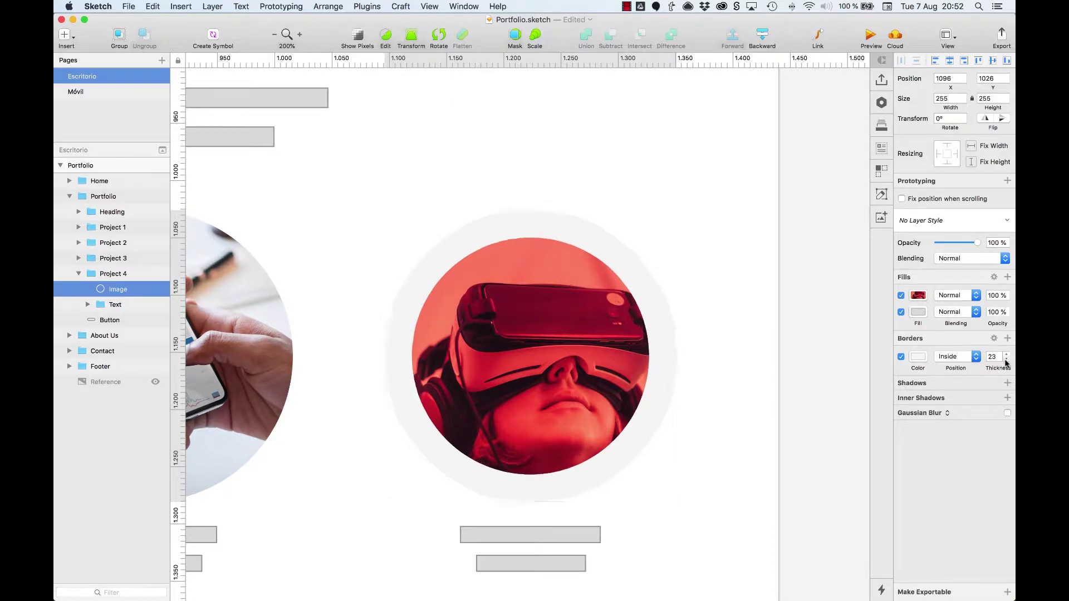
key("Down")
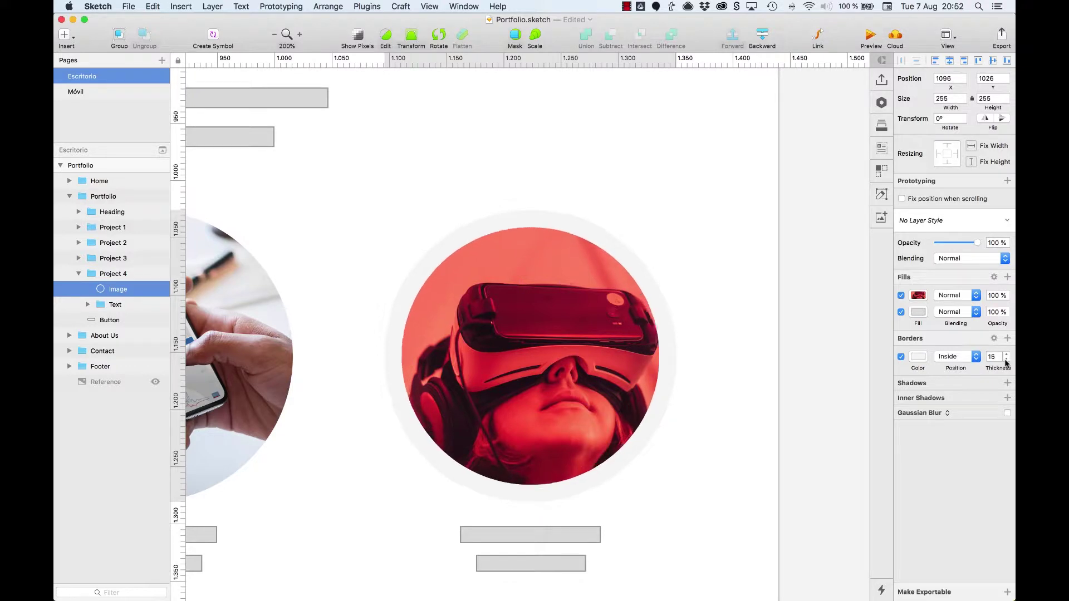
left_click(959, 357)
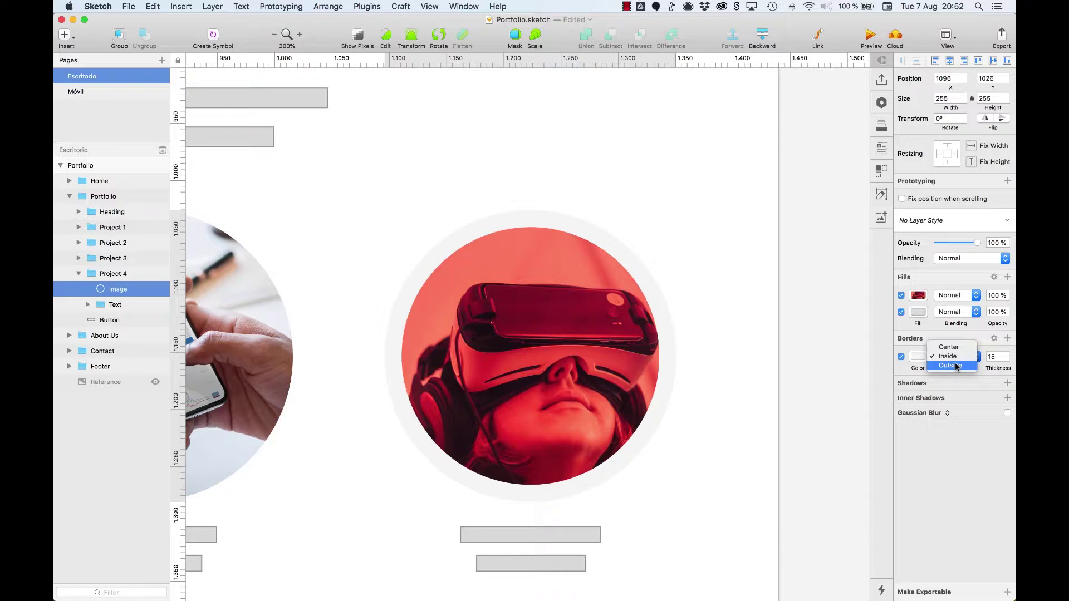
left_click(957, 366)
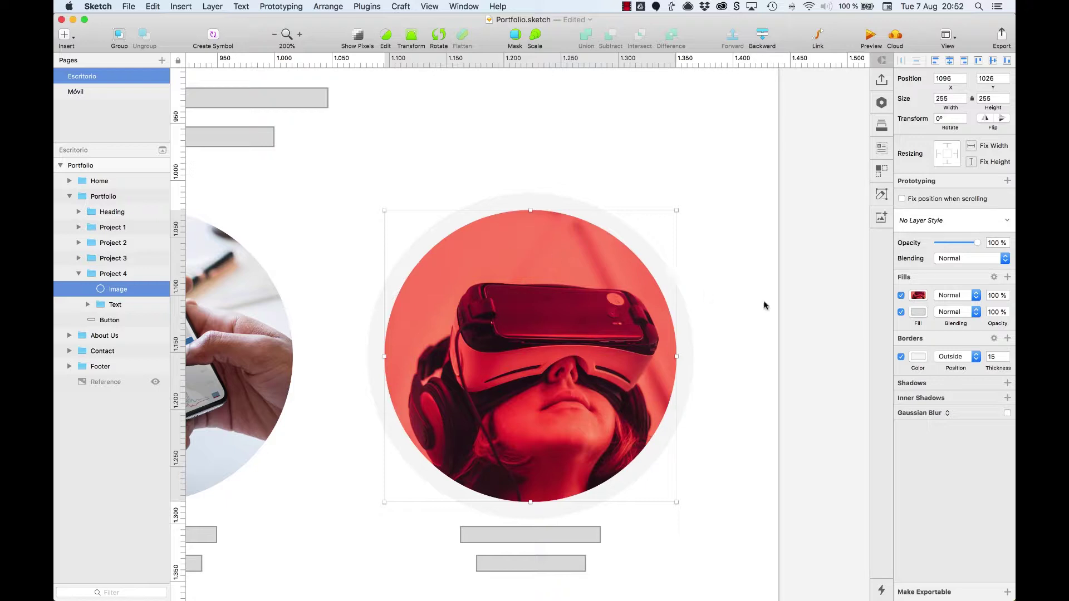
left_click(918, 312)
left_click(904, 411)
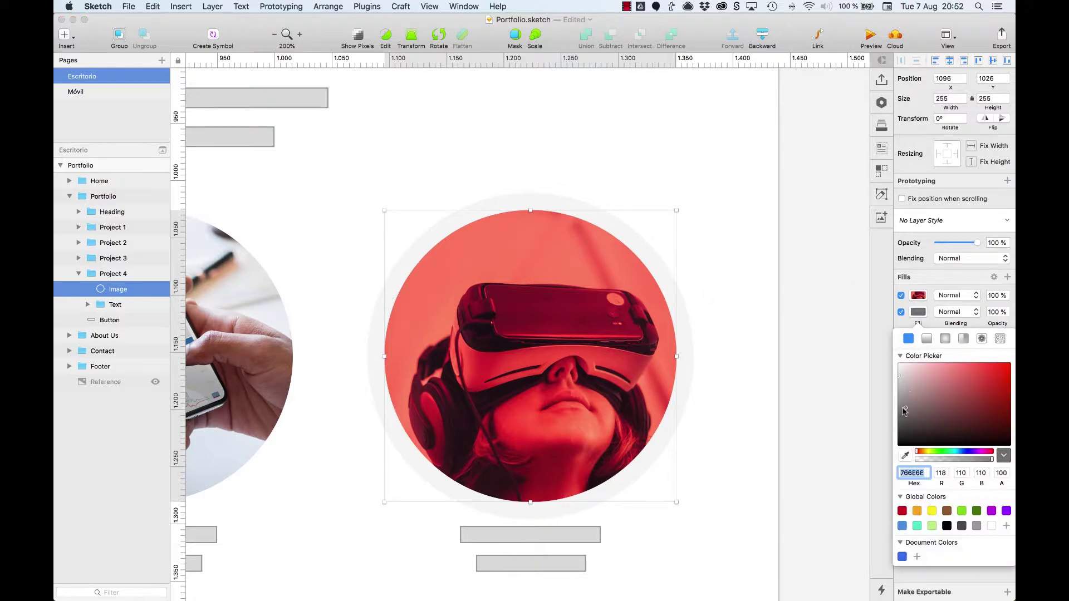
left_click(918, 313)
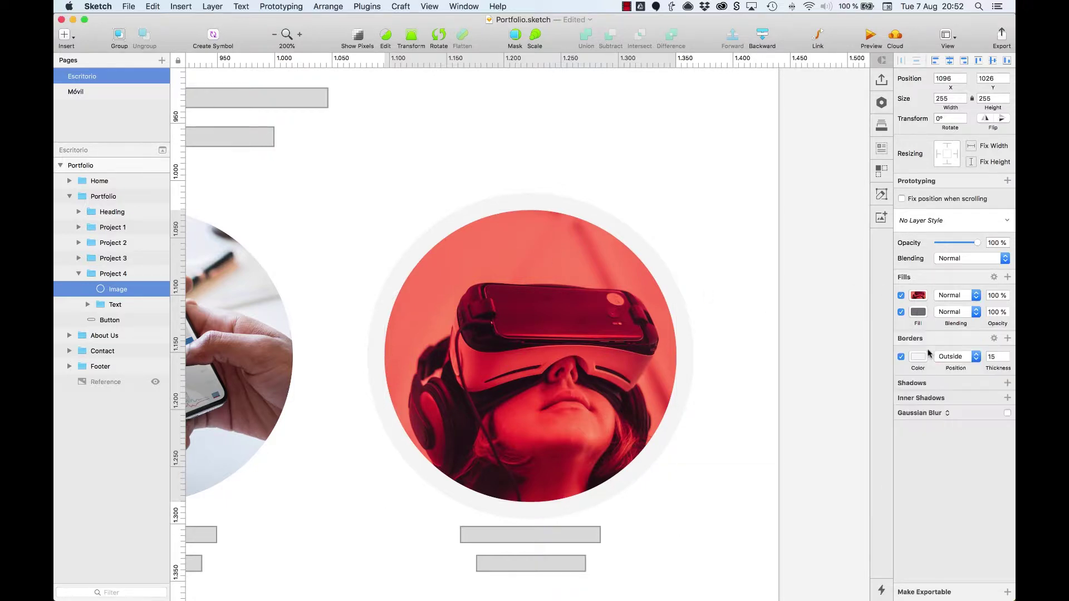
left_click(918, 356)
left_click(898, 456)
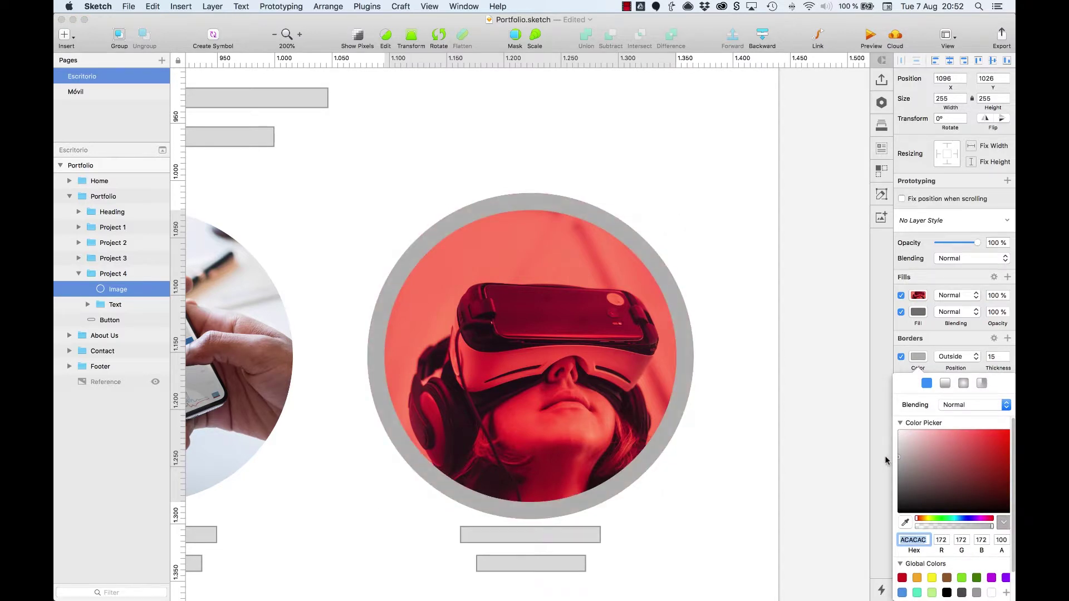
left_click(945, 349)
left_click(951, 356)
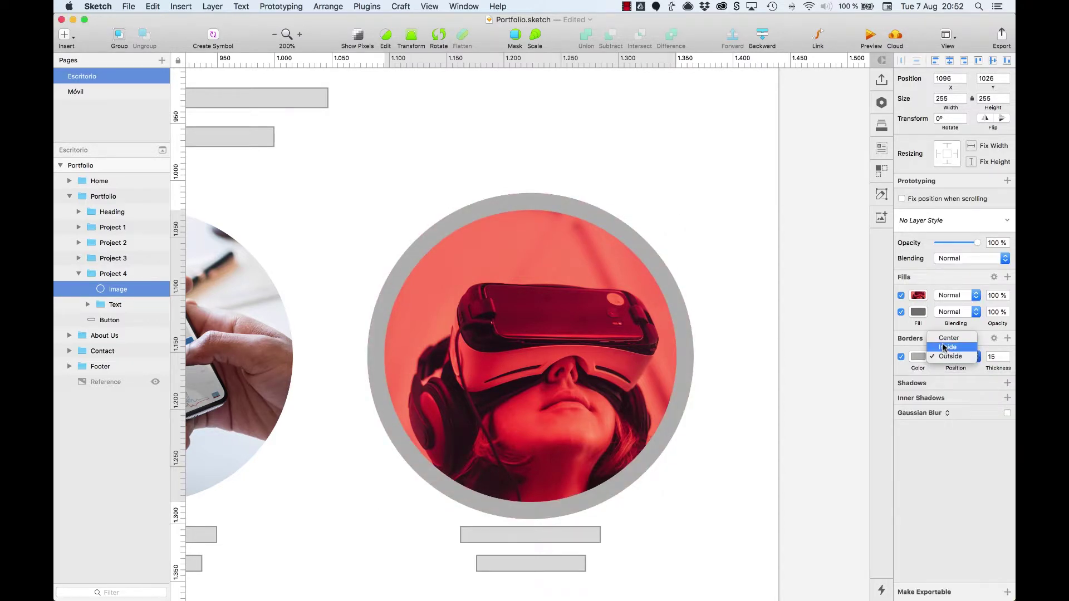
left_click(944, 347)
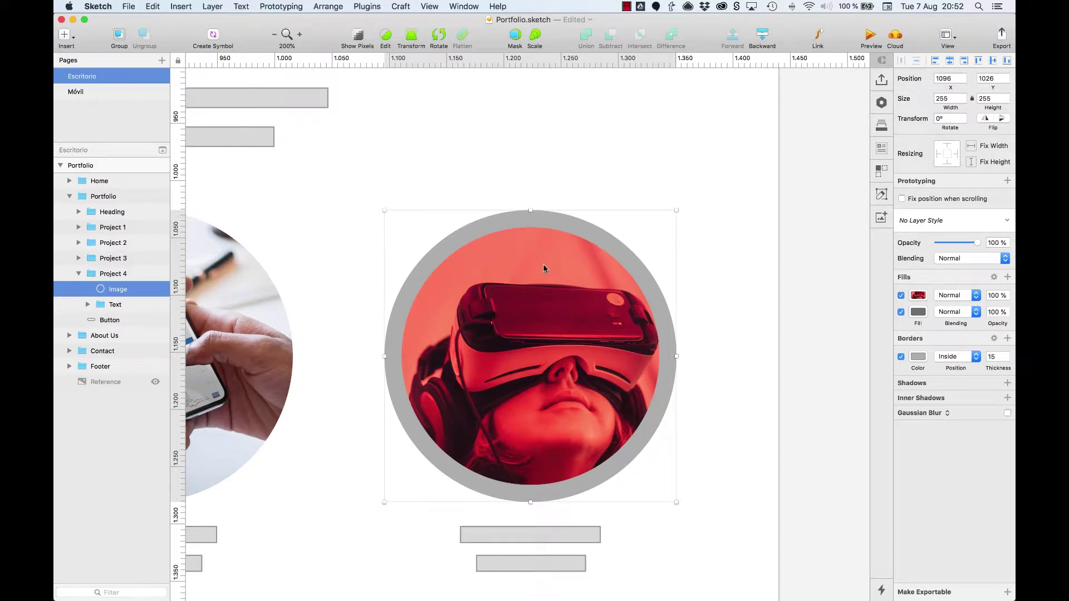
left_click(952, 360)
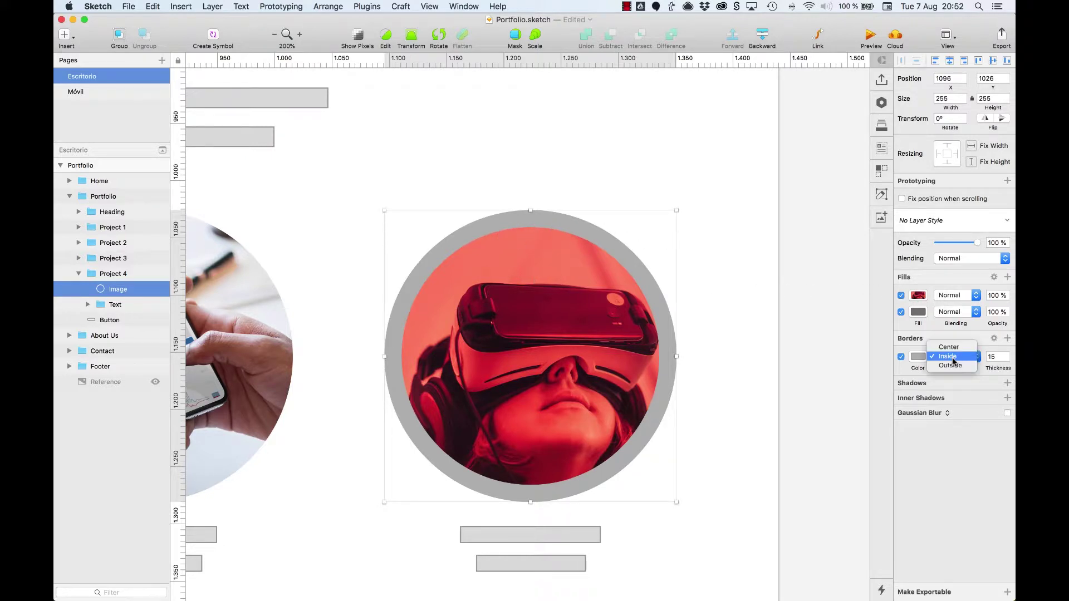
left_click(952, 366)
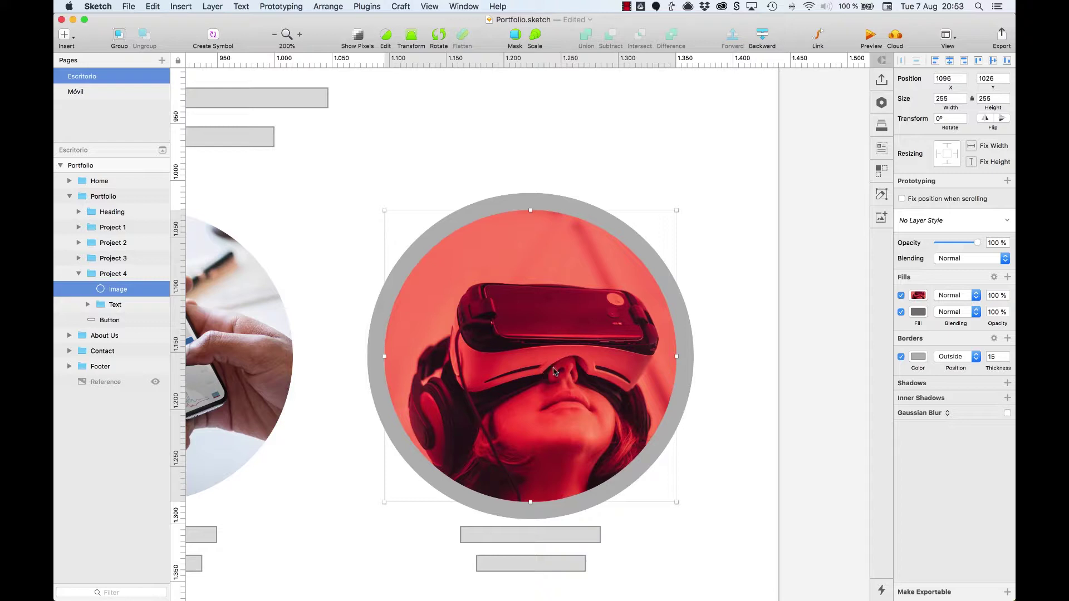
Switch the VR circle's 15 px border position from Outside to Center
left_click(953, 359)
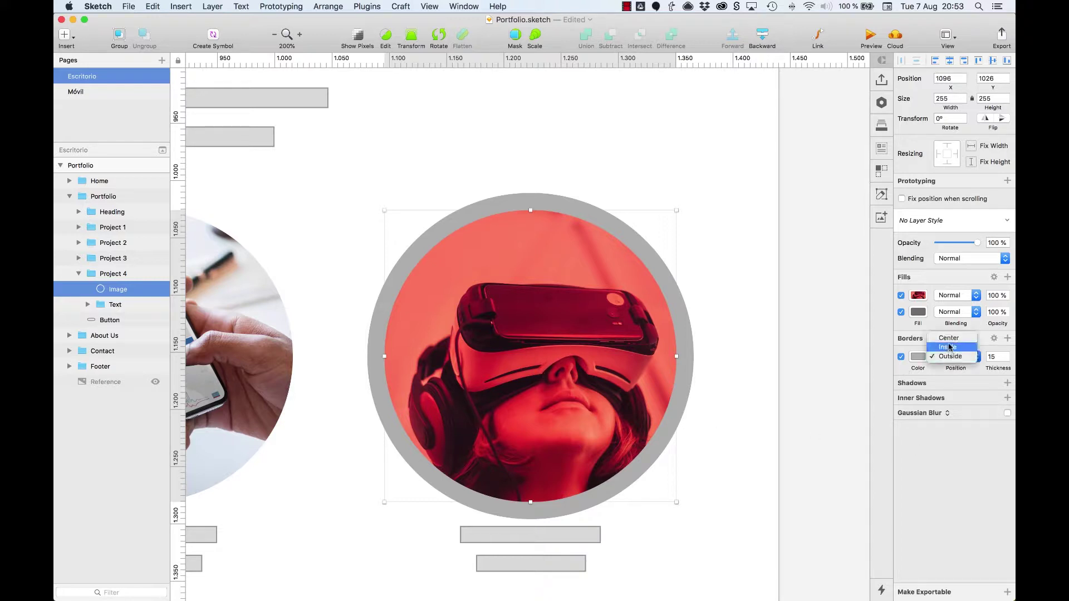
left_click(947, 338)
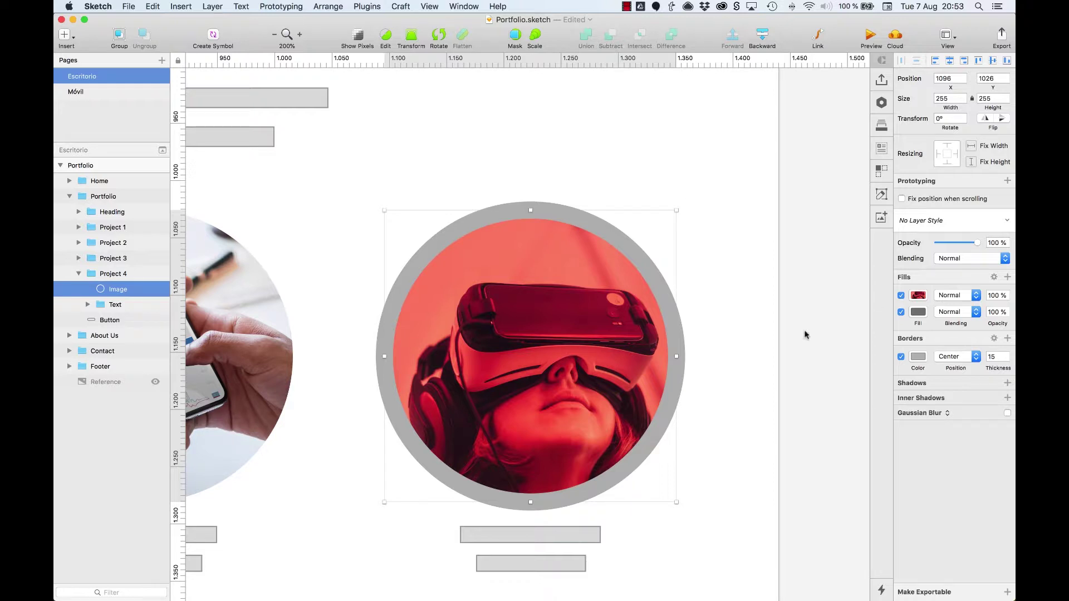
Set the VR portrait's border to 6 px thickness, positioned Outside
left_click(1008, 354)
left_click(988, 359)
type("6")
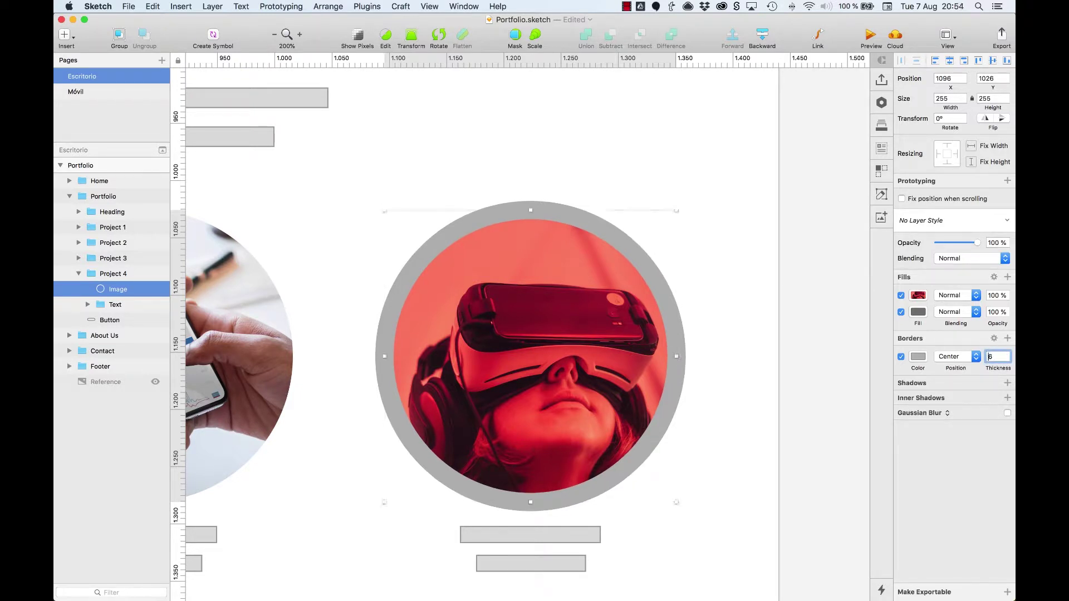
key("Return")
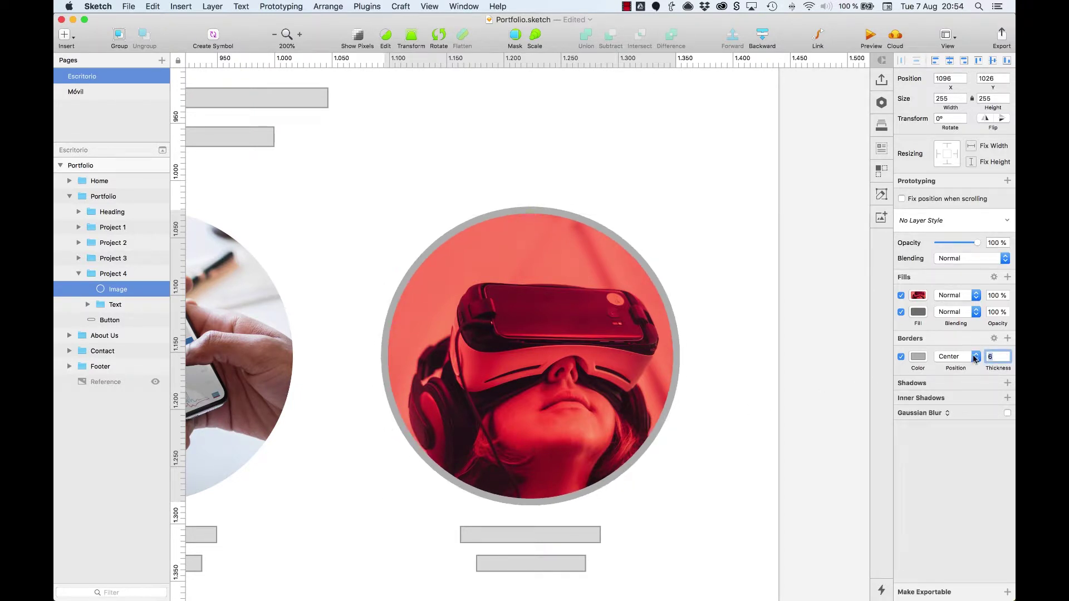
left_click(949, 357)
left_click(949, 374)
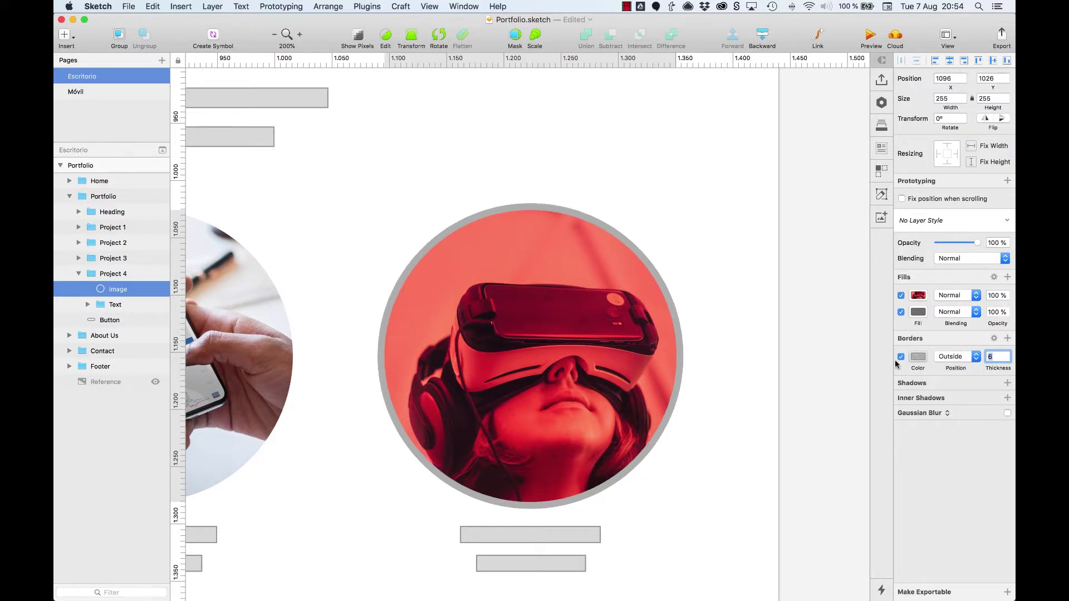
Sample the background grey for the border and adjust it to #E9E9E9
left_click(918, 356)
scroll(575, 413, "down", 5)
scroll(574, 414, "down", 5)
scroll(575, 413, "left", 10)
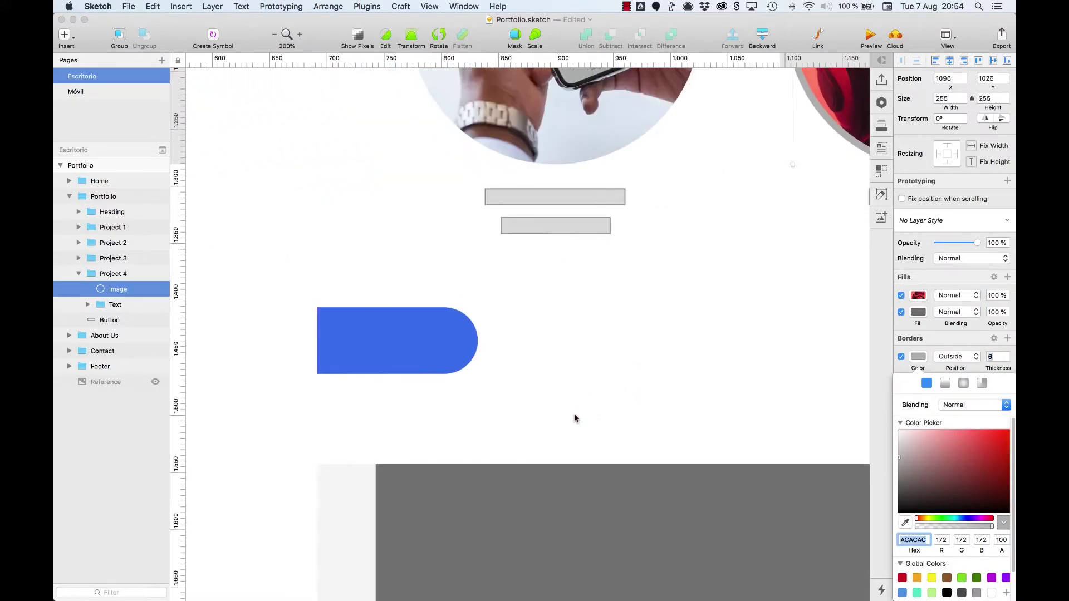
key("ctrl+c")
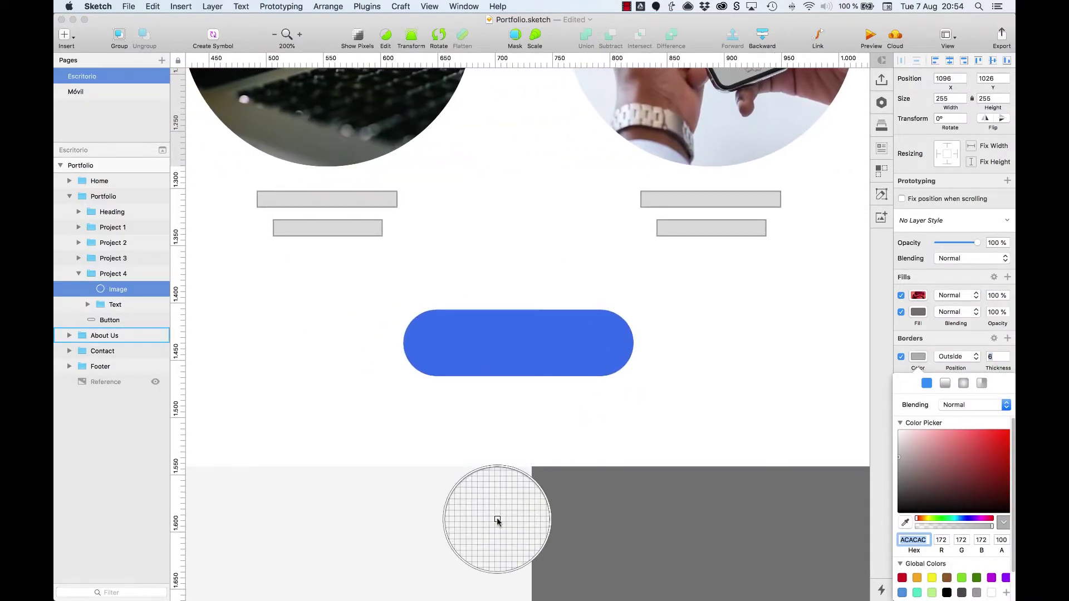
left_click(497, 522)
scroll(697, 390, "up", 3)
scroll(697, 390, "right", 10)
scroll(697, 392, "up", 5)
scroll(697, 391, "right", 5)
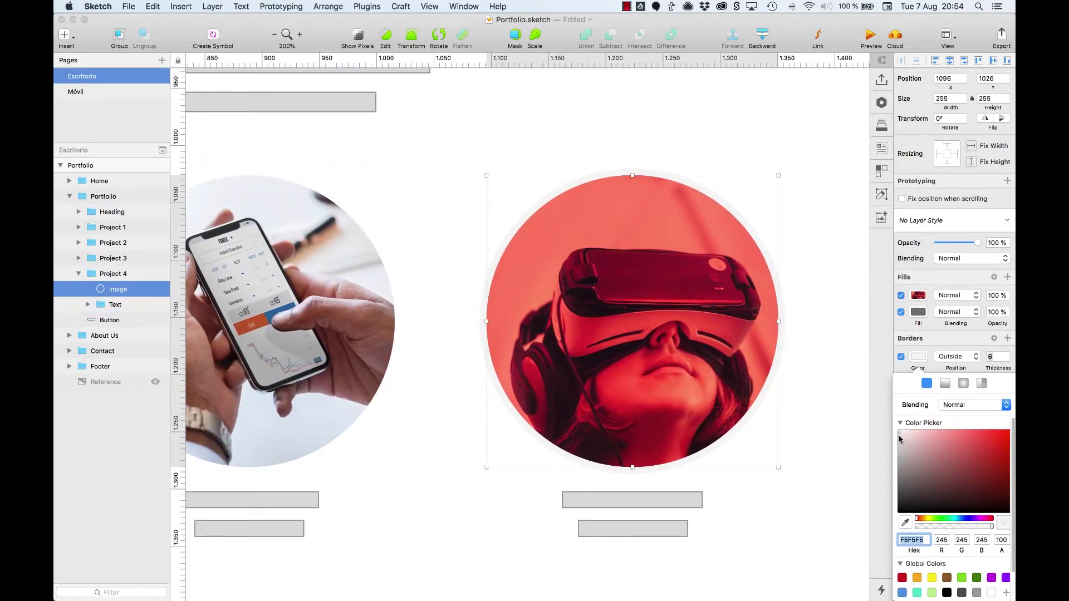
left_click_drag(899, 438, 896, 440)
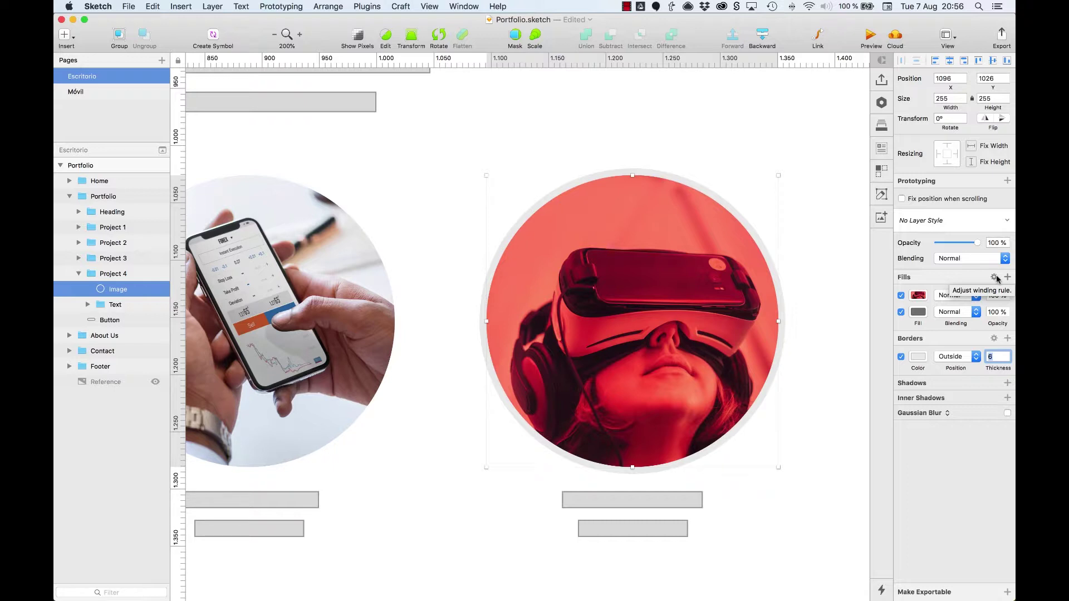
Deselect the portrait and zoom out to view the whole artboard
left_click(830, 265)
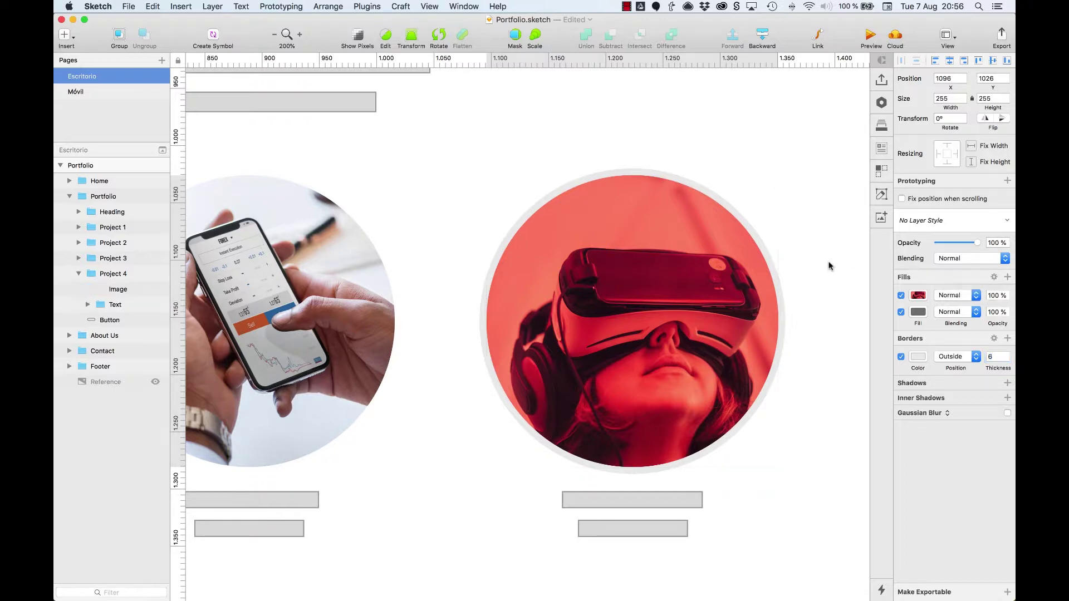
key("ctrl+p")
key("ctrl+minus")
key("ctrl+minus")
scroll(756, 239, "right", 10)
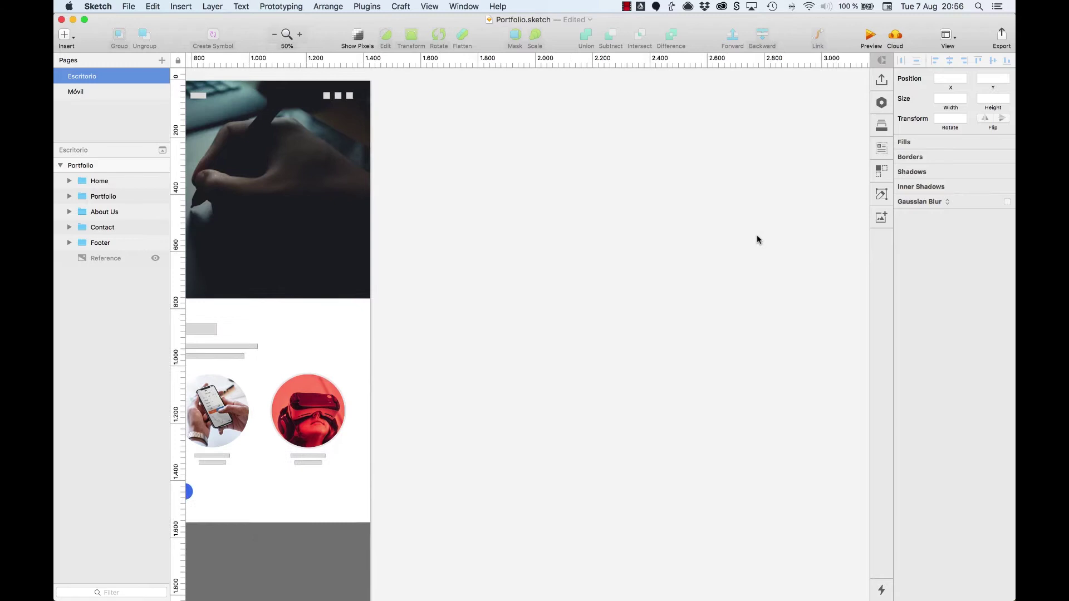
Draw a four-point open zigzag vector path on the empty canvas right of the artboard
scroll(732, 235, "right", 3)
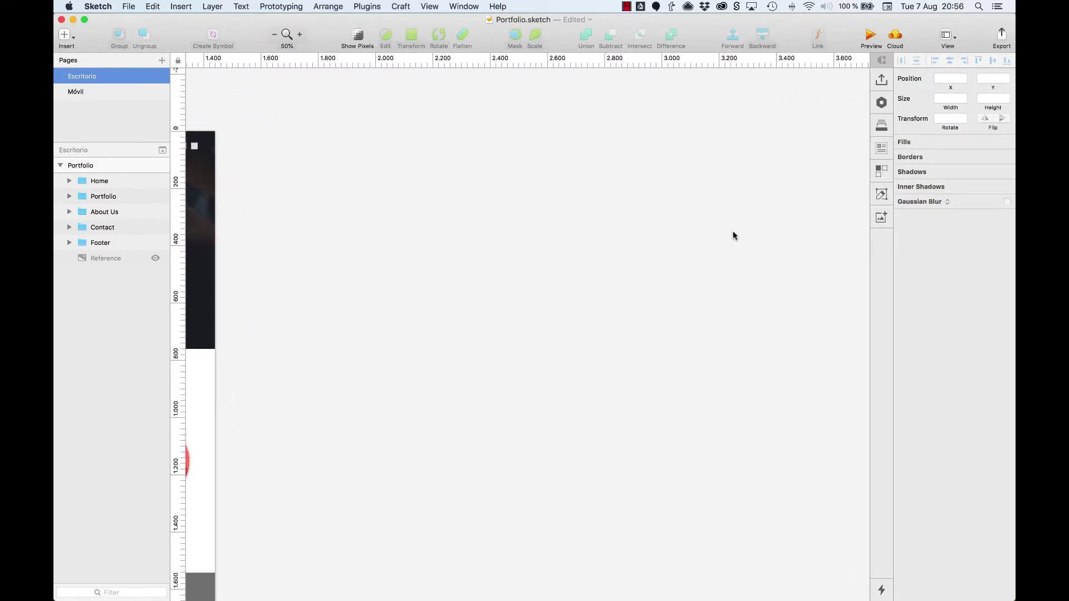
key("v")
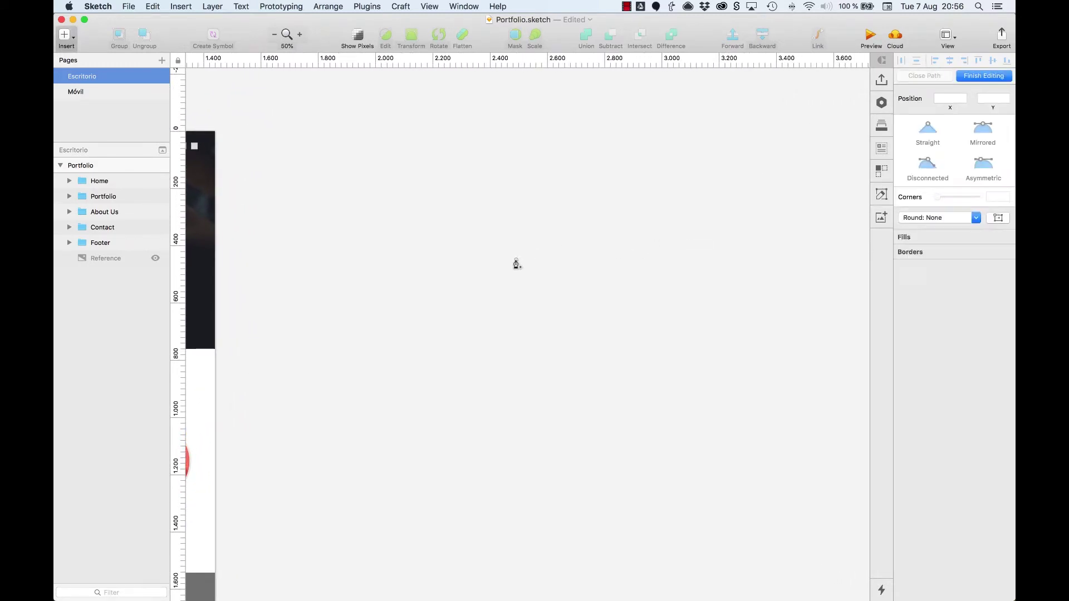
left_click(516, 259)
left_click(657, 175)
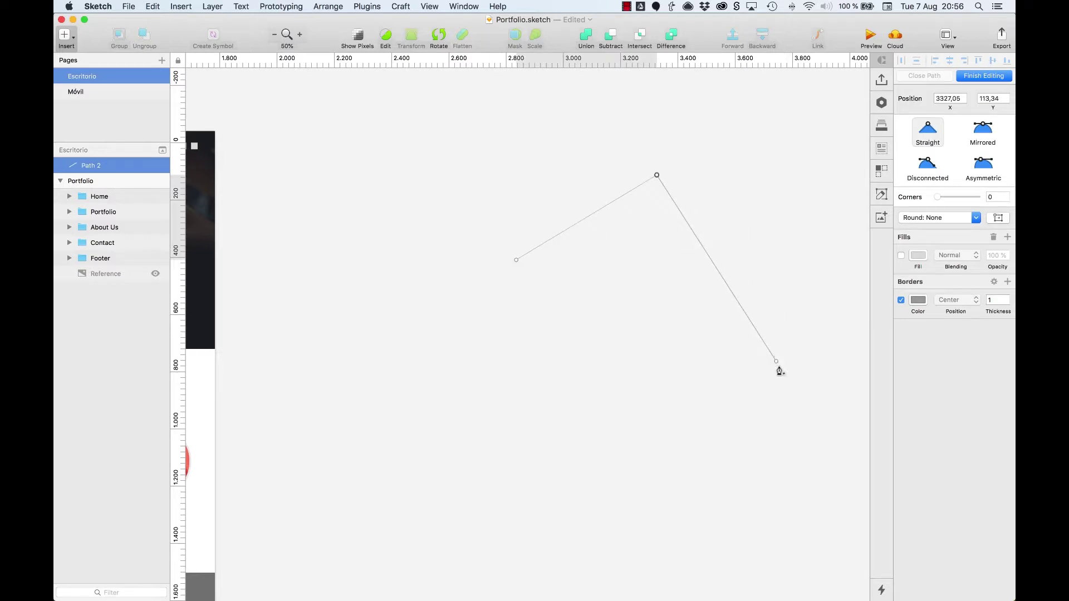
left_click(783, 372)
left_click(802, 229)
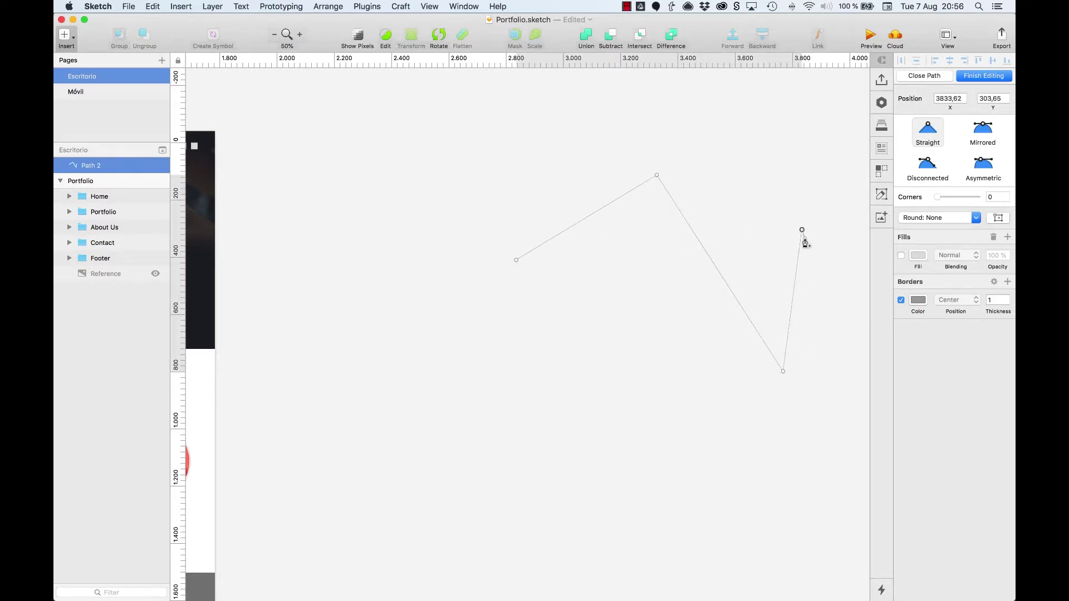
key("Escape")
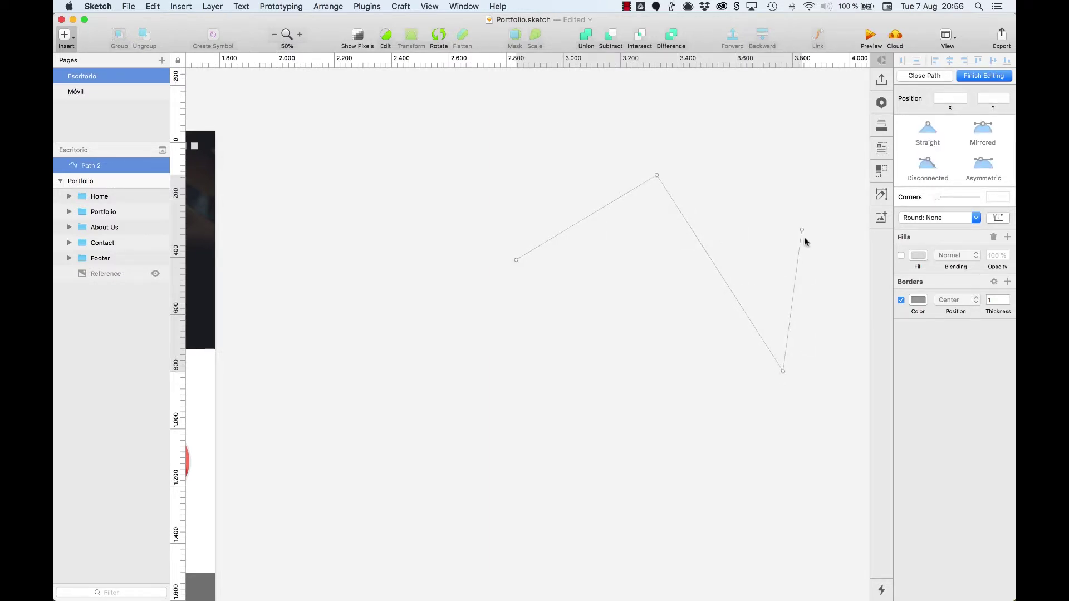
key("Escape")
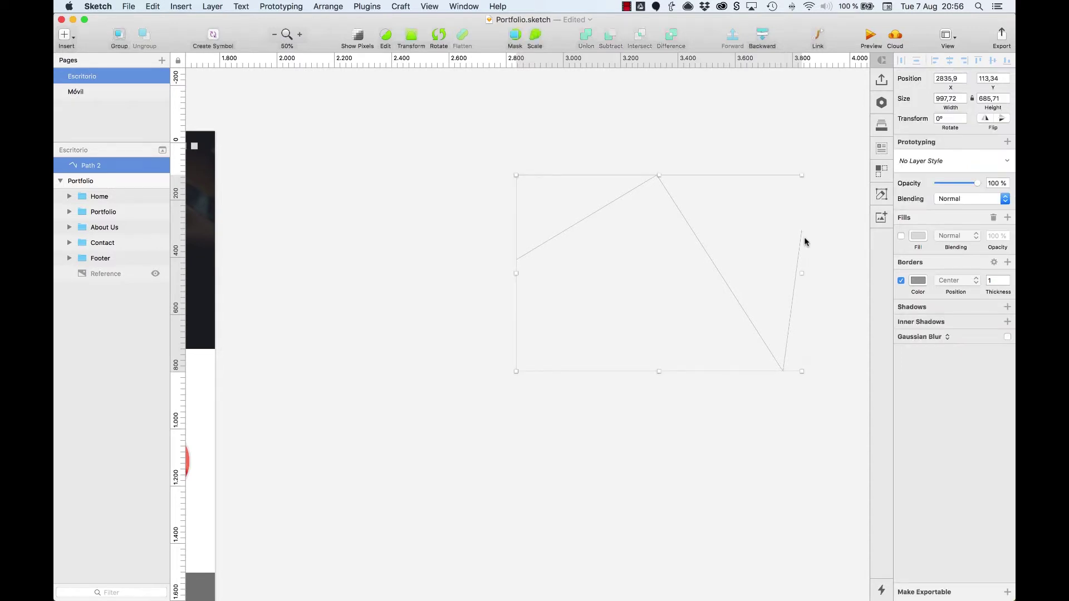
Set Path 2's grey border thickness to 80 px
left_click(983, 281)
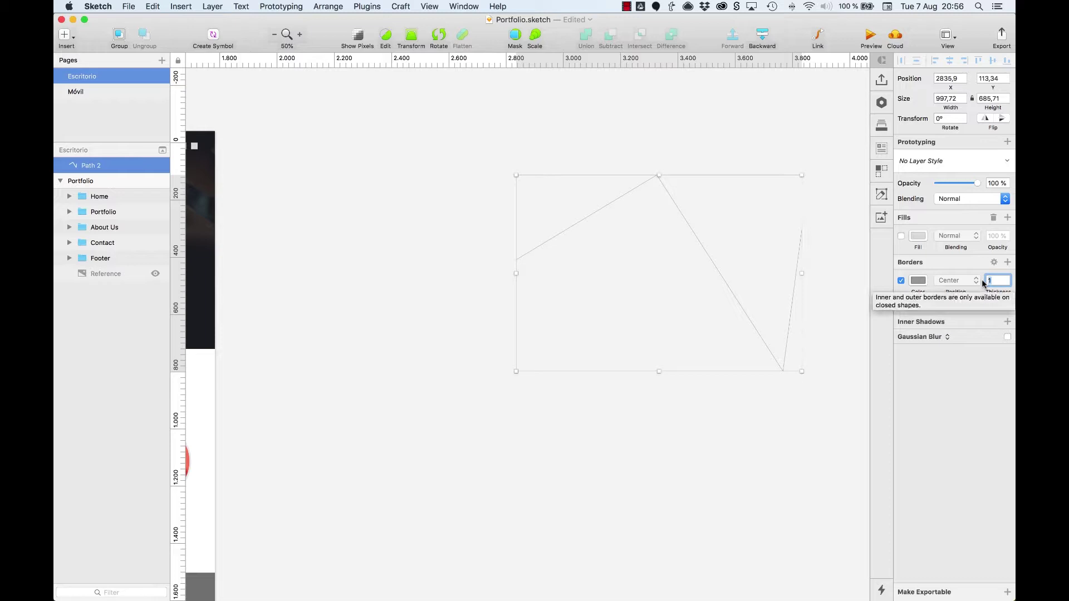
type("80")
key("Tab")
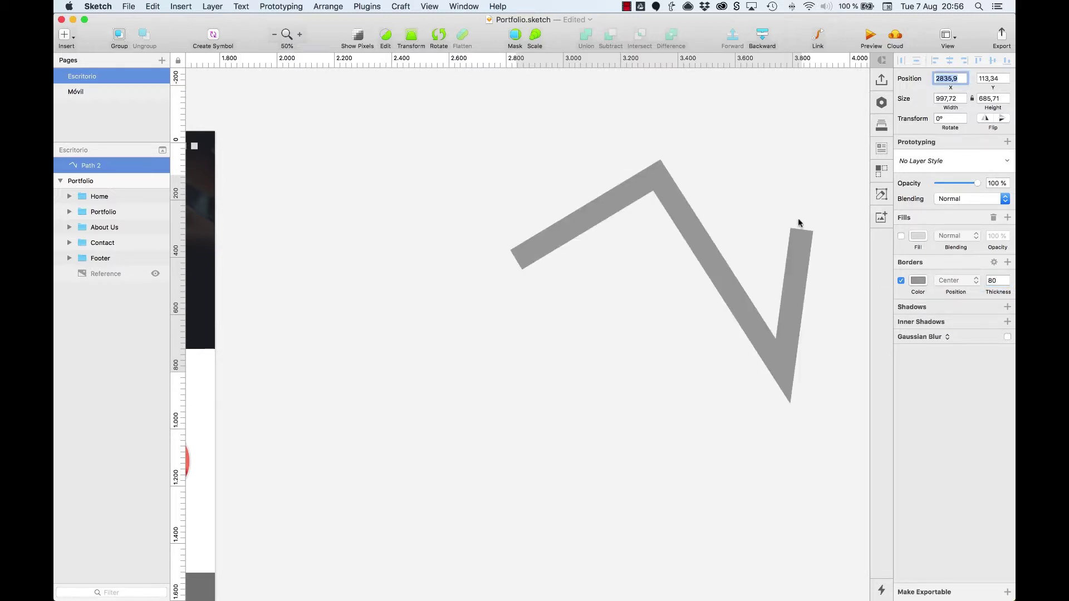
scroll(785, 219, "right", 2)
scroll(768, 219, "right", 2)
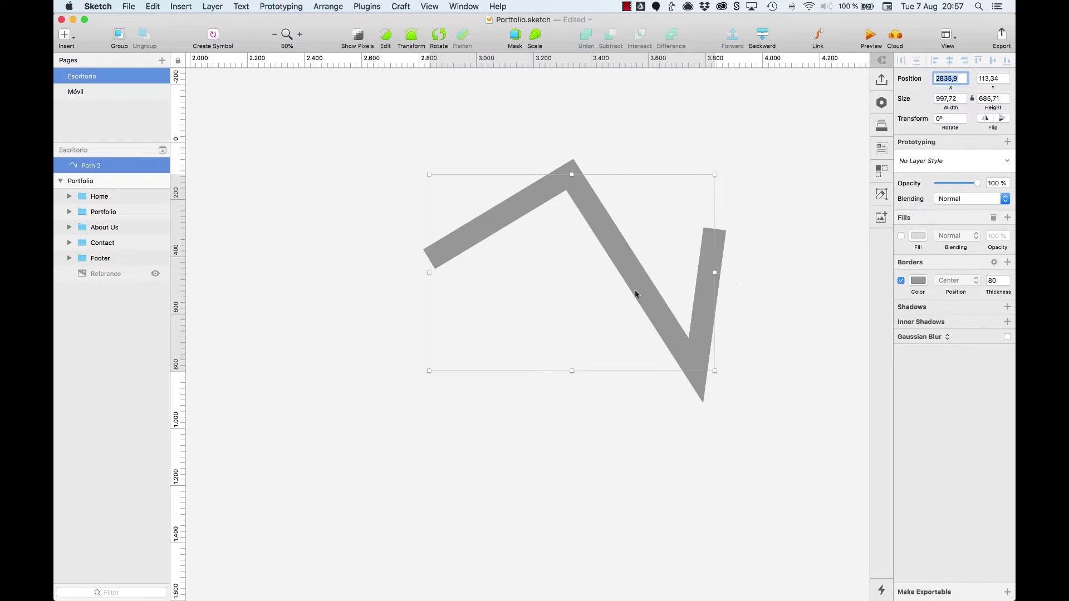
Give Path 2's 80 px stroke projecting square ends and bevel corner joins
left_click(994, 263)
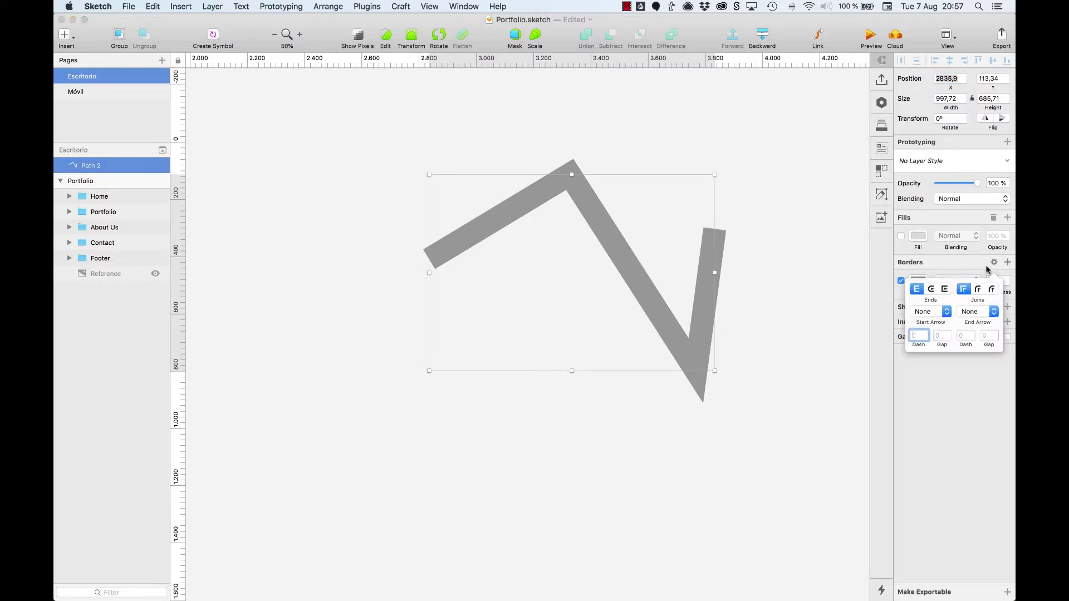
left_click(932, 289)
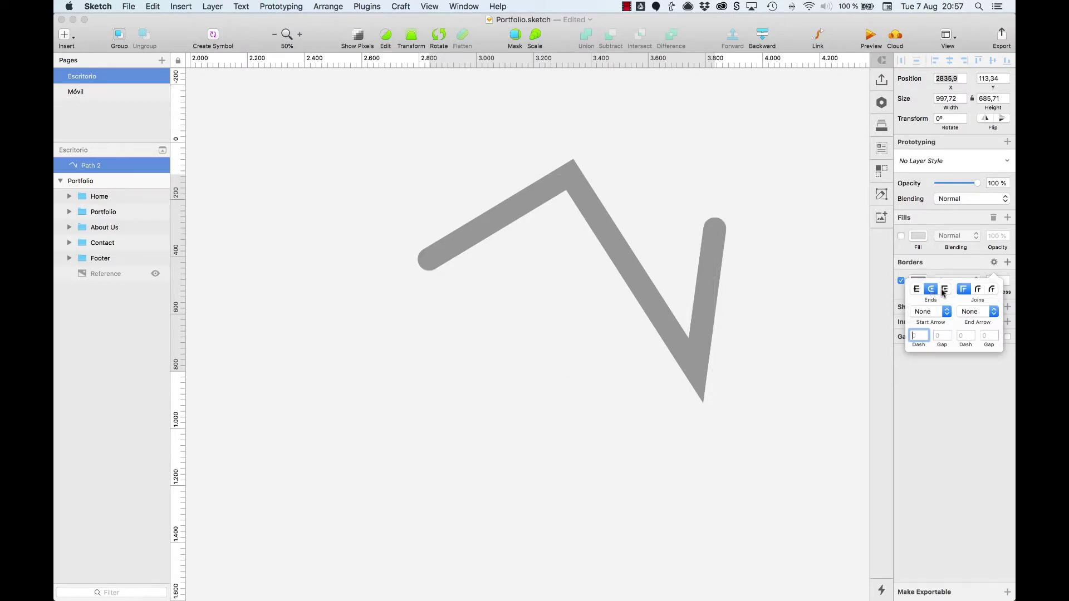
left_click(944, 290)
left_click(978, 290)
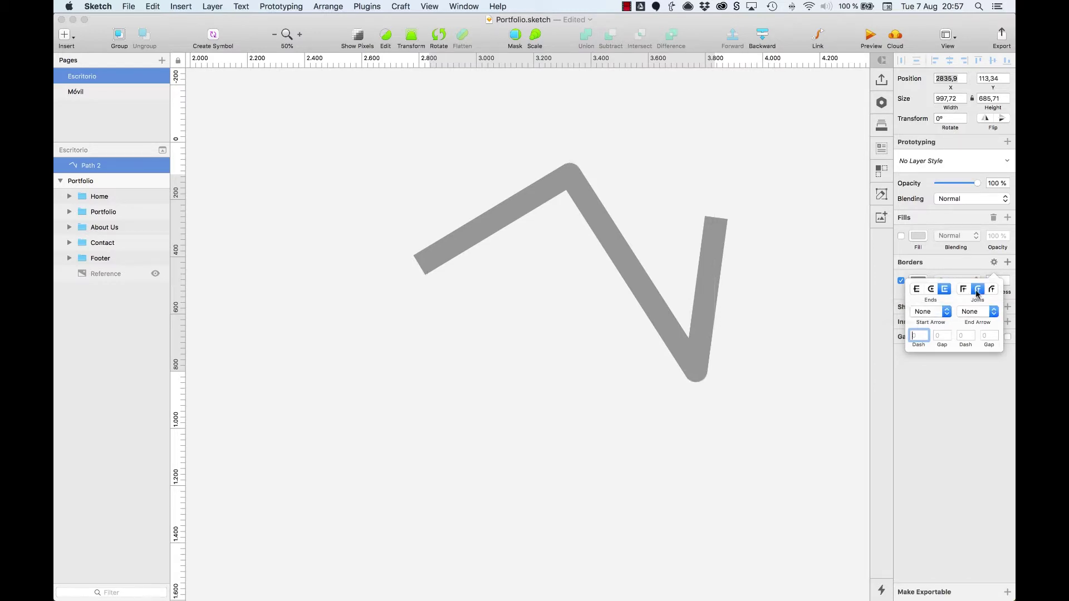
left_click(991, 289)
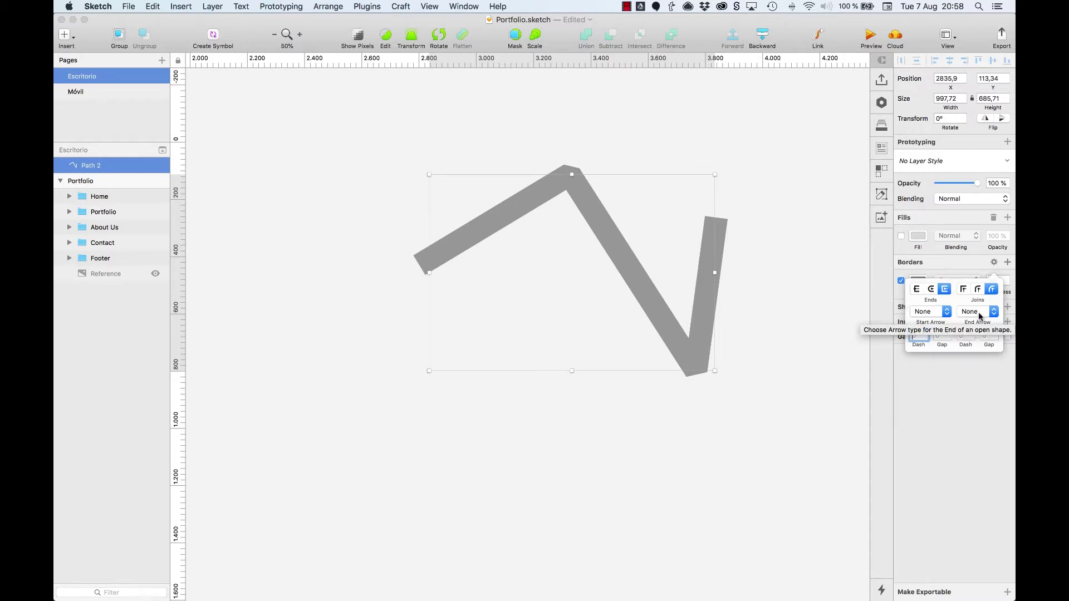
Cap the path with a filled circle at its start and a filled arrowhead at its end
left_click(944, 313)
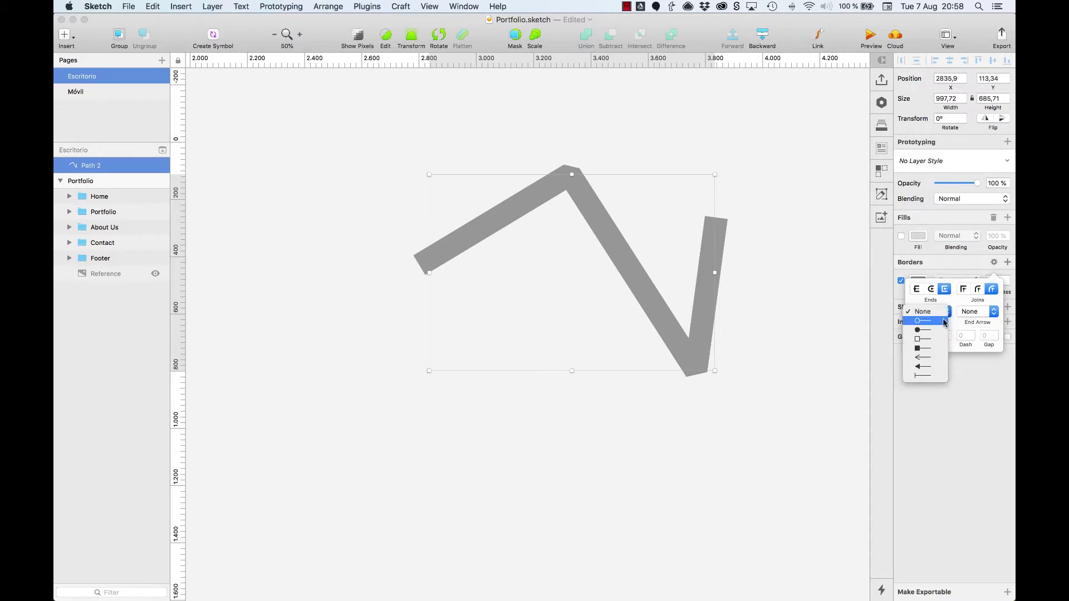
left_click(944, 329)
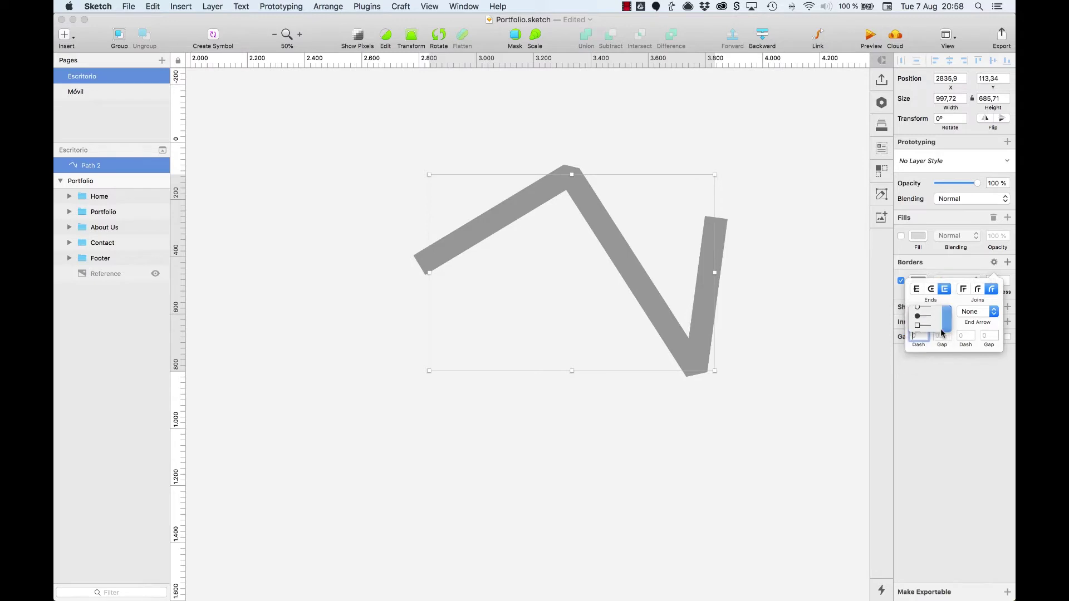
left_click(972, 315)
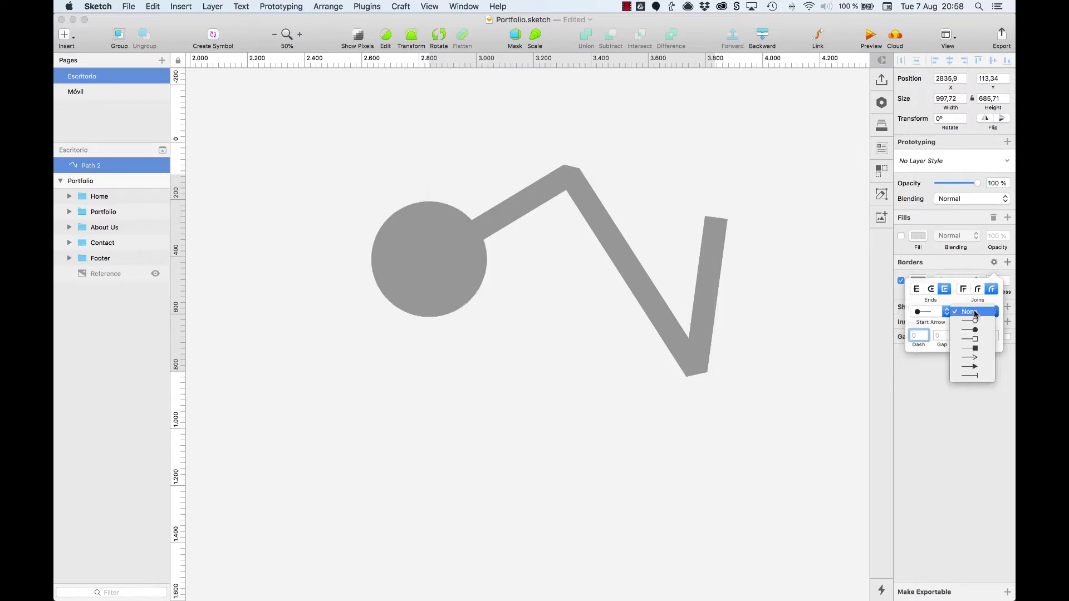
left_click(975, 368)
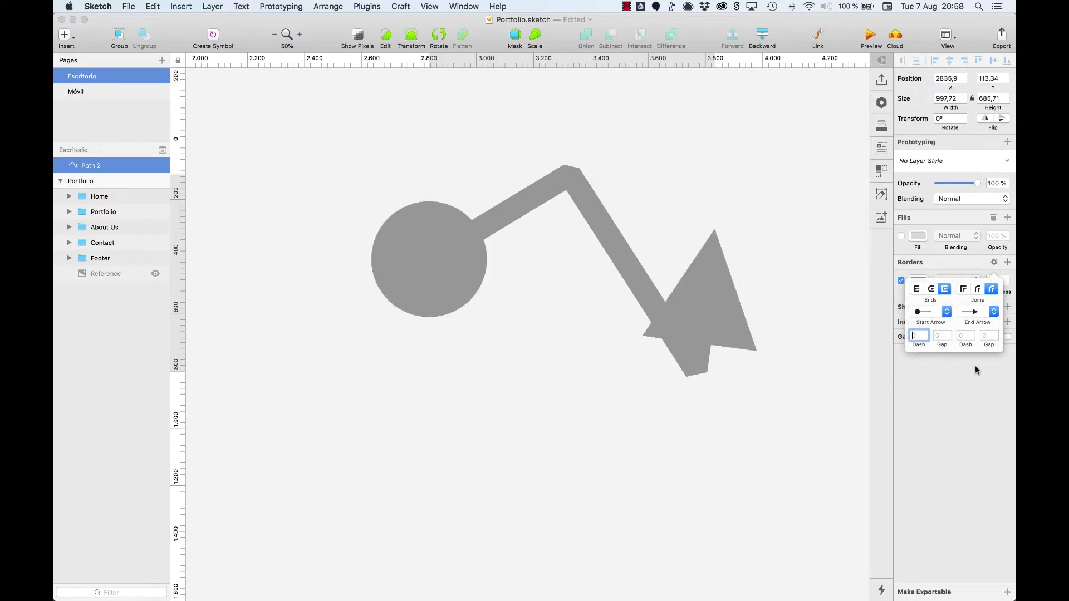
Thin the path's border thickness to 8 px
left_click(973, 366)
left_click(1002, 282)
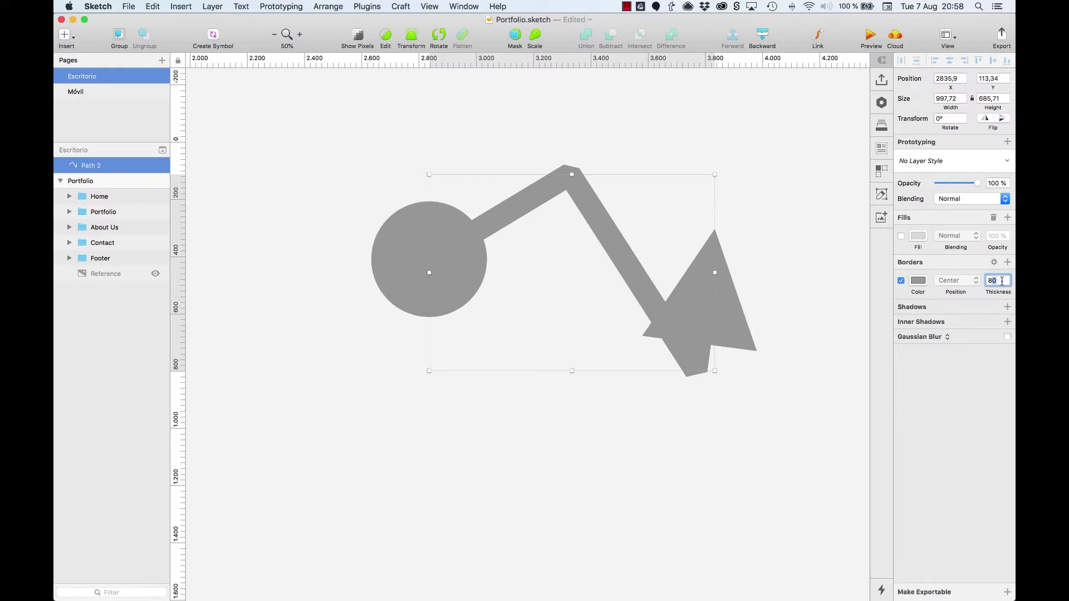
type("8")
key("Return")
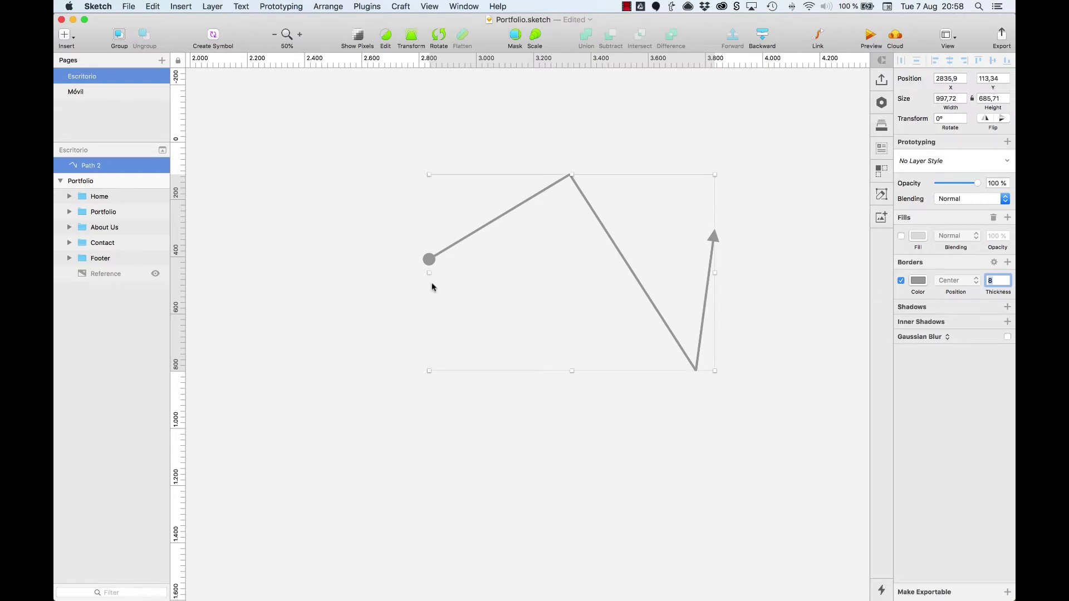
Deselect Path 2 by clicking on empty canvas
left_click(659, 413)
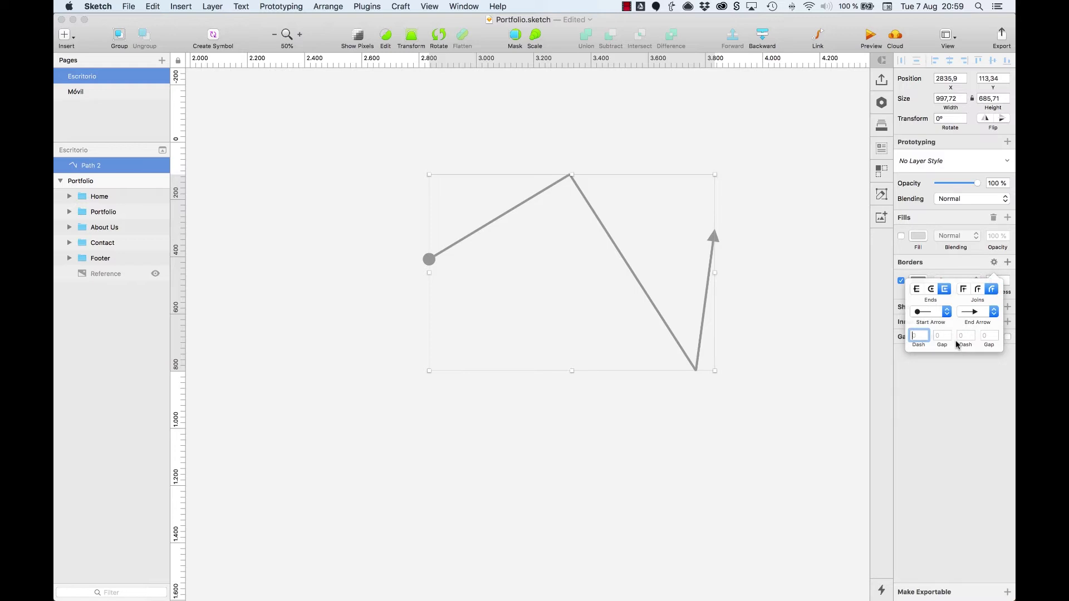
Give the path round ends and round joins with a dotted 2 dash, 20 gap pattern
left_click(931, 290)
left_click(979, 290)
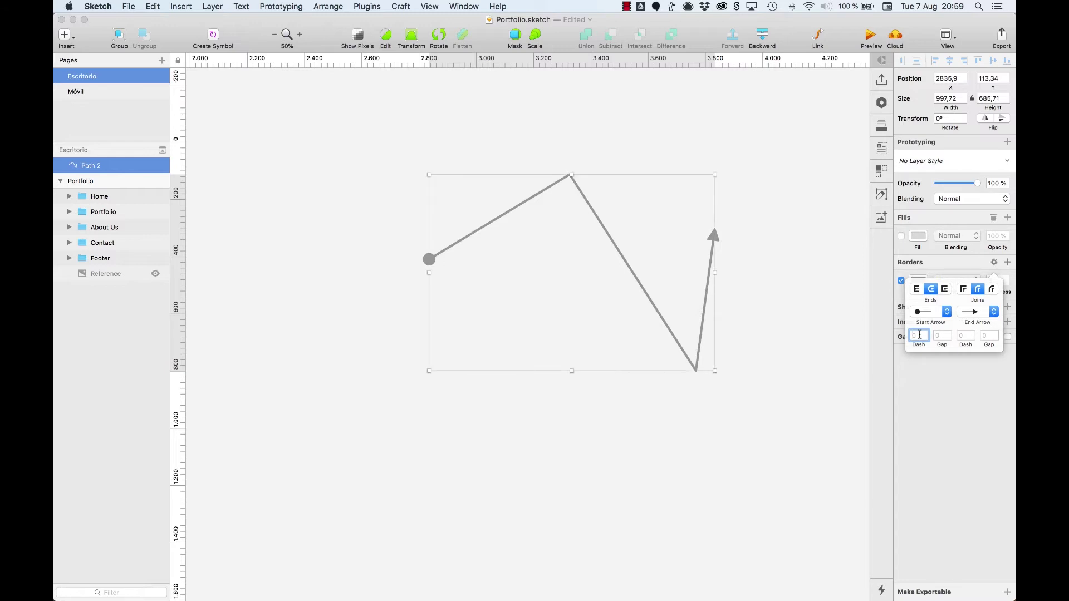
type("2")
key("Tab")
type("20")
key("Tab")
left_click(484, 208)
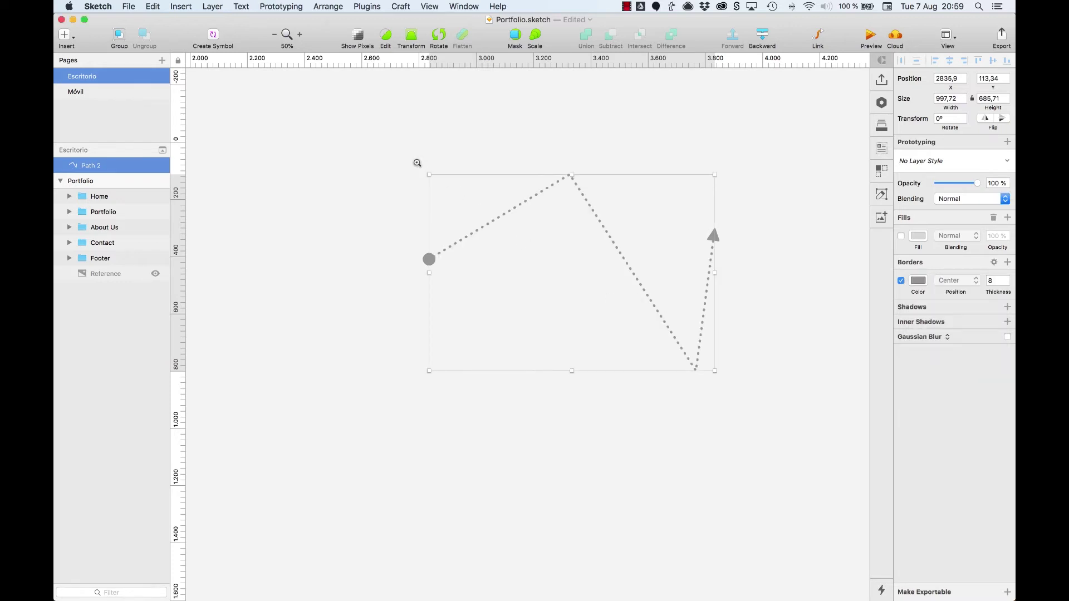
key("super+2")
Lengthen the dashes to 8 and widen the gaps to 21
left_click(994, 262)
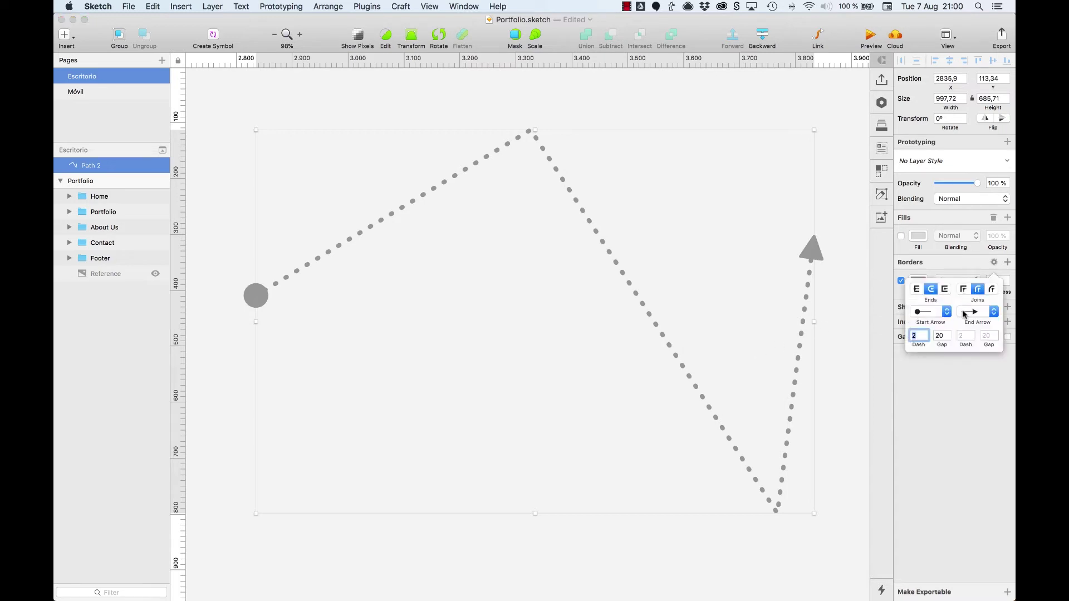
left_click(914, 336)
key("Up")
key("Up")
key("Up")
key("Up")
key("Up")
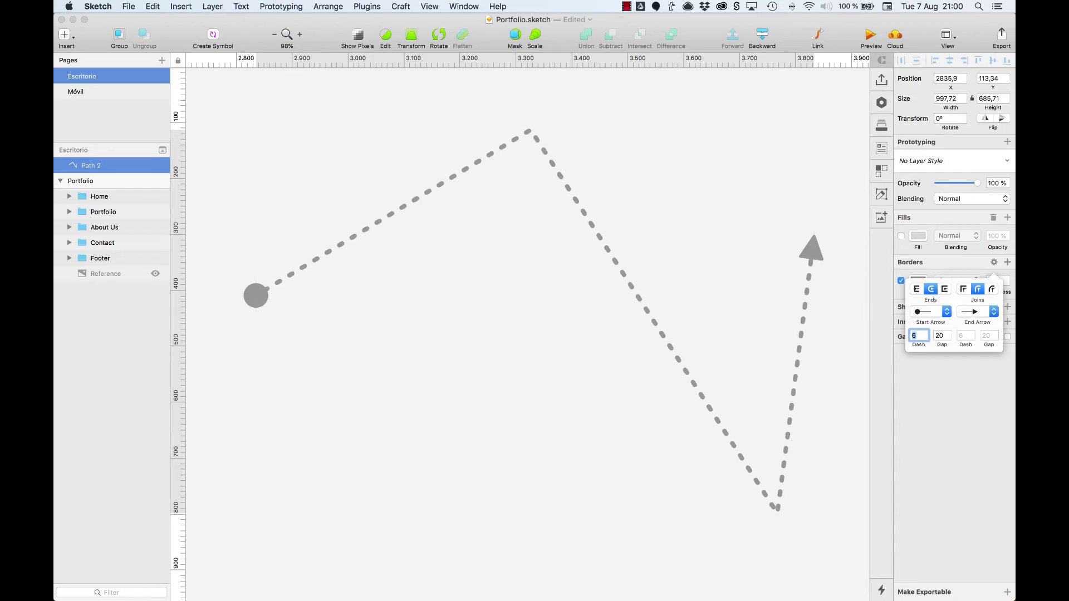
key("Up")
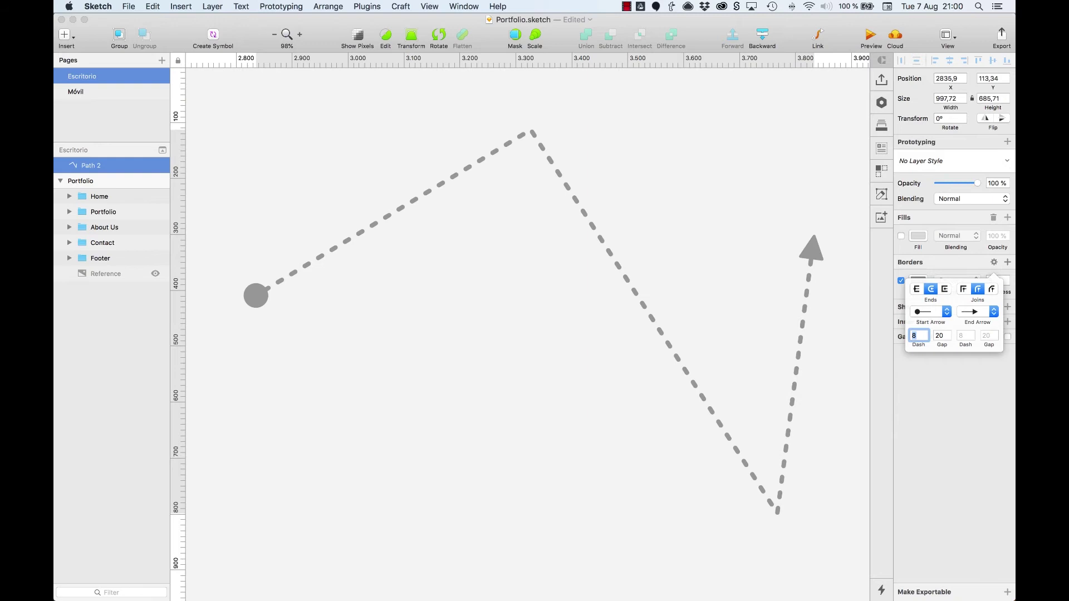
left_click(940, 336)
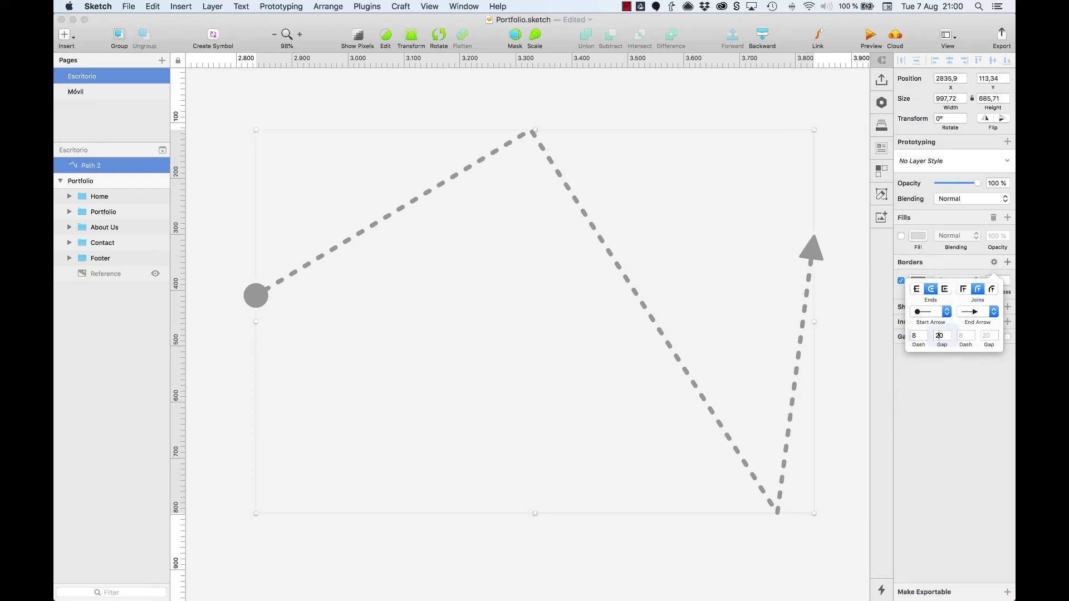
key("Down")
key("Down")
key("Down")
key("Up")
key("Up")
key("Up")
key("Up")
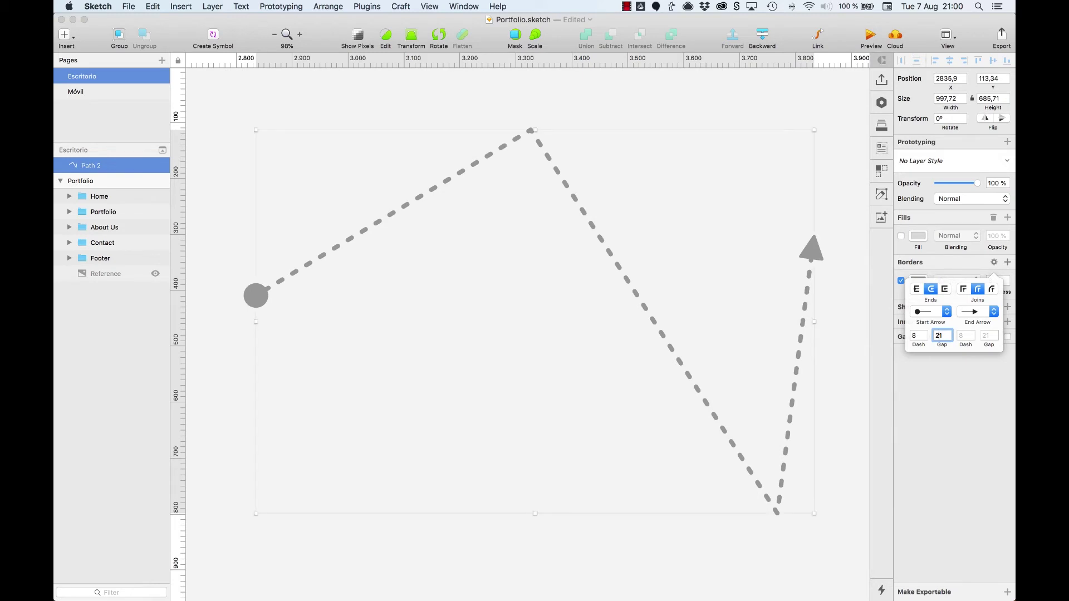
Delete the dashed arrow path from the canvas
left_click(715, 177)
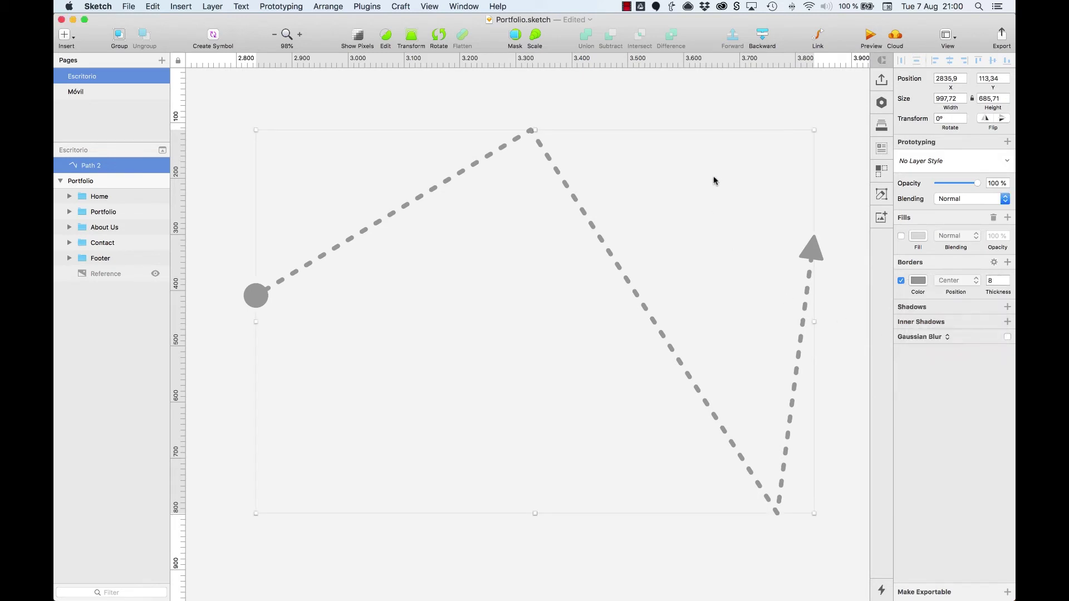
left_click_drag(715, 177, 554, 280)
key("BackSpace")
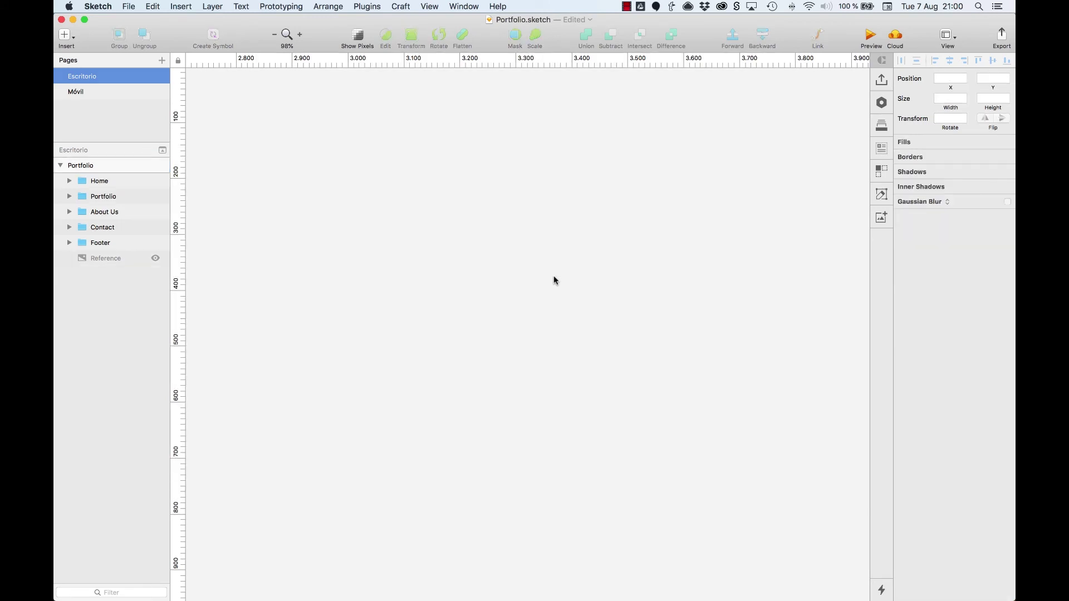
Zoom out to 50% and zoom in on the Portfolio row of circular images
key("super+minus")
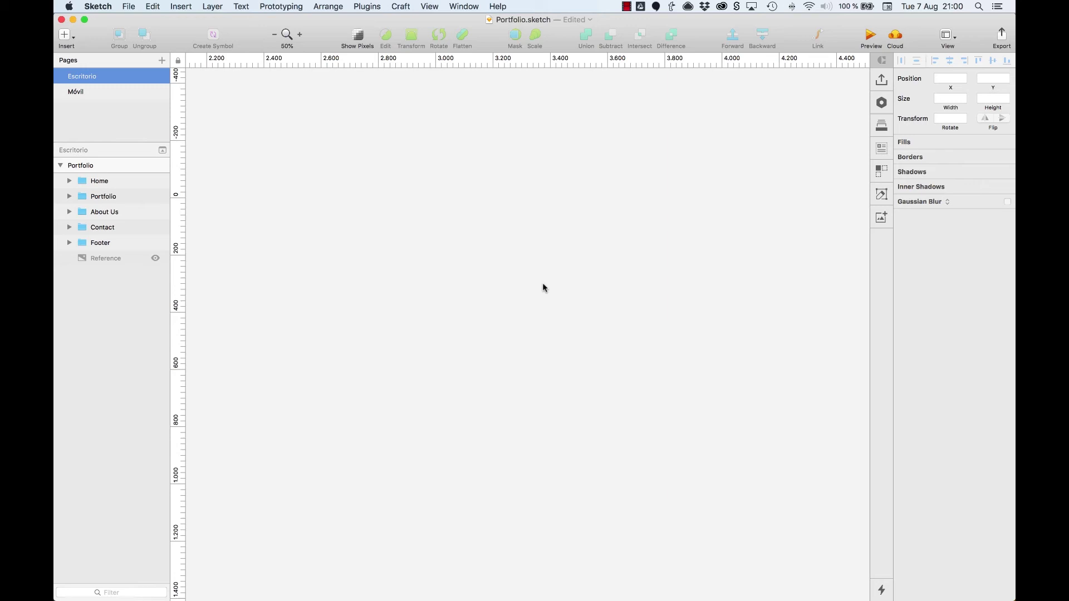
scroll(542, 284, "down", 5)
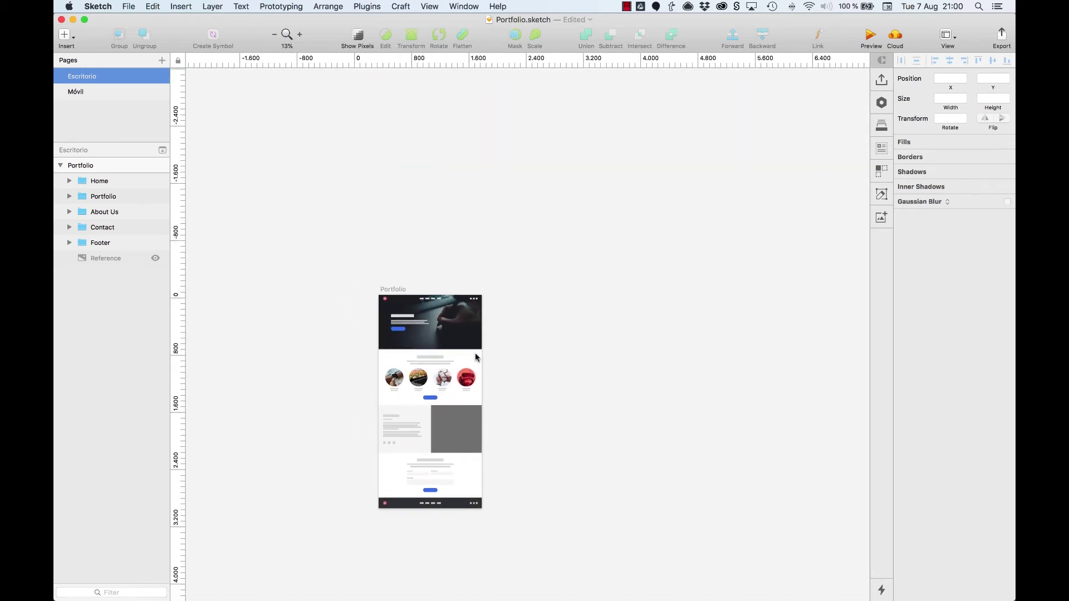
left_click_drag(511, 361, 350, 383)
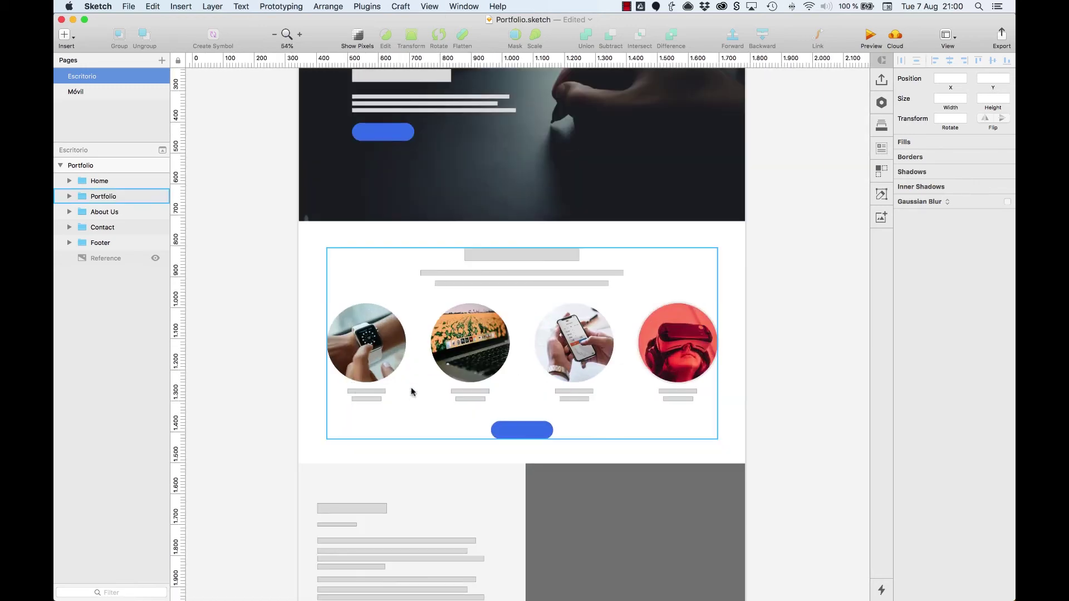
Check the VR headset image's border colour, then return the canvas to 100%
left_click(653, 356, "super")
key("super+2")
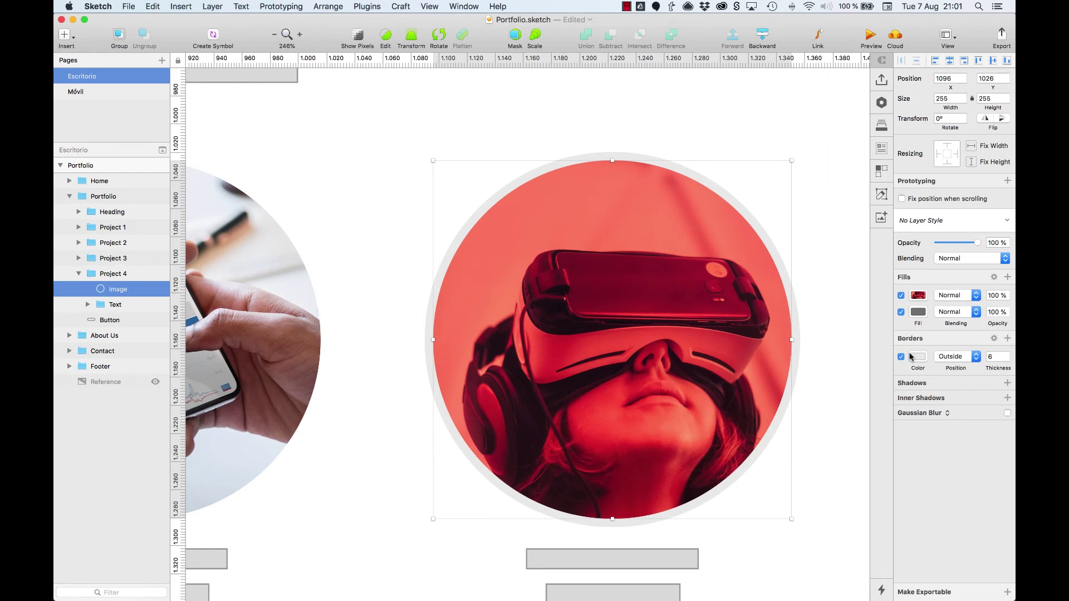
left_click(913, 357)
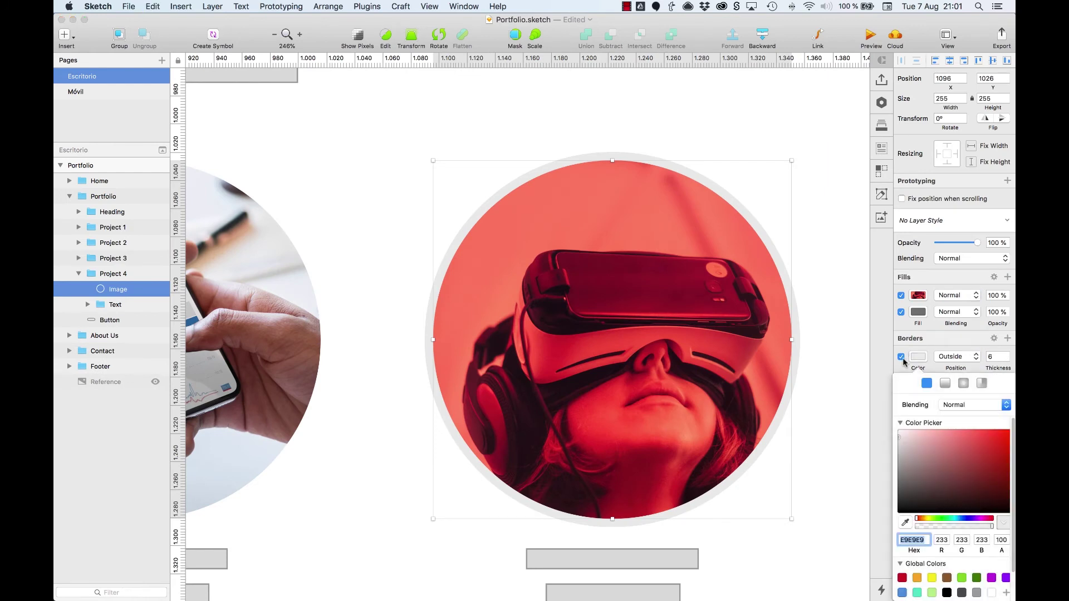
key("Escape")
key("Escape")
key("Escape")
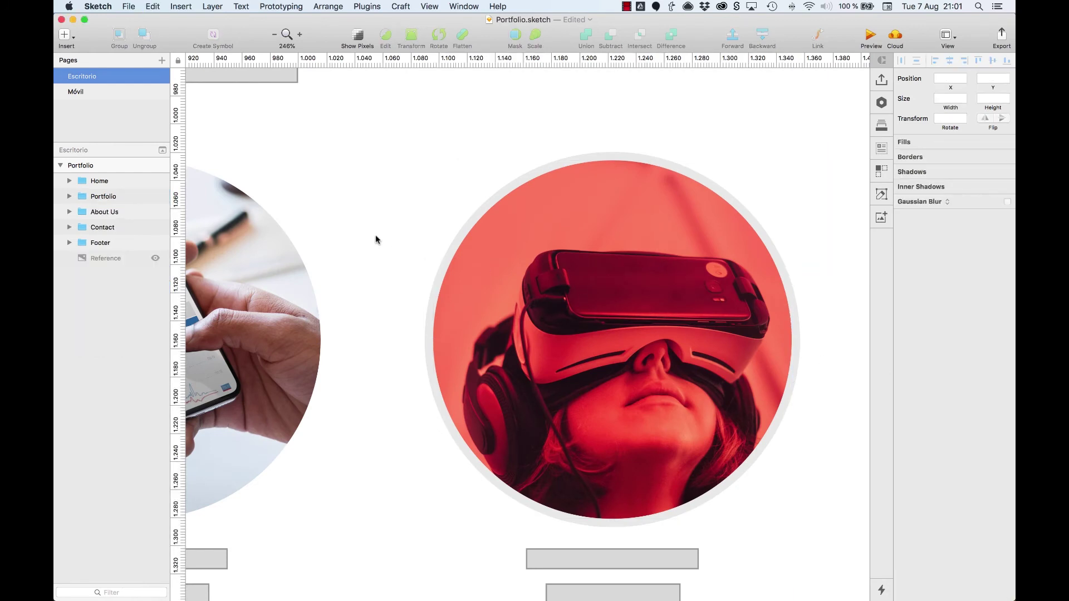
key("super+0")
scroll(375, 235, "left", 10)
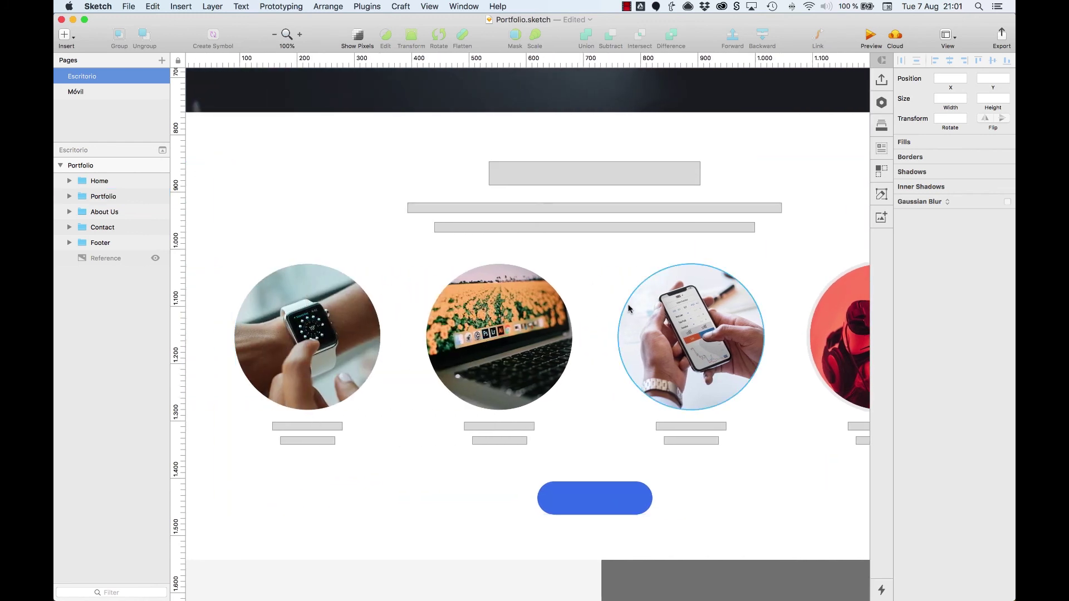
Give the phone, laptop and watch images an E9E9E9, 6 px outside border
left_click(668, 334, "super")
left_click(499, 334, "shift+super")
left_click(307, 334, "shift+super")
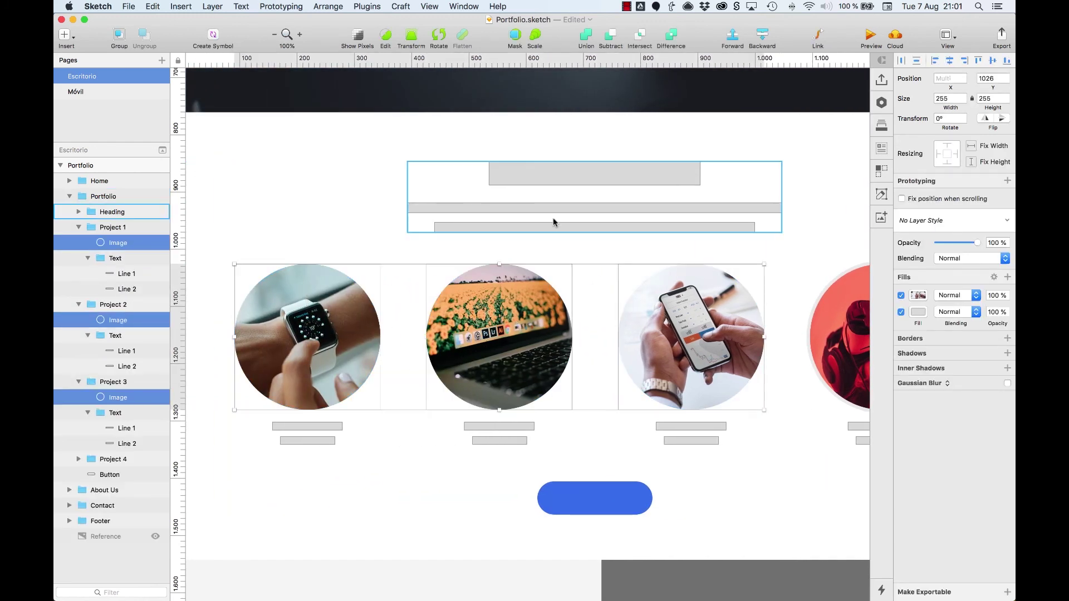
left_click(1006, 338)
left_click(918, 357)
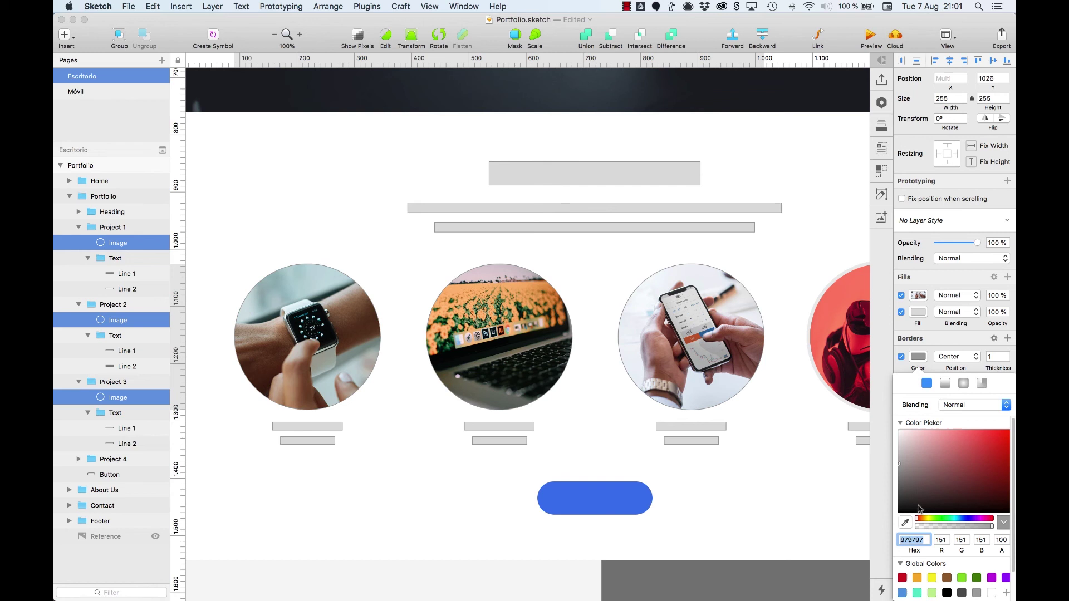
type("E9E9E9")
key("Tab")
left_click(1006, 356)
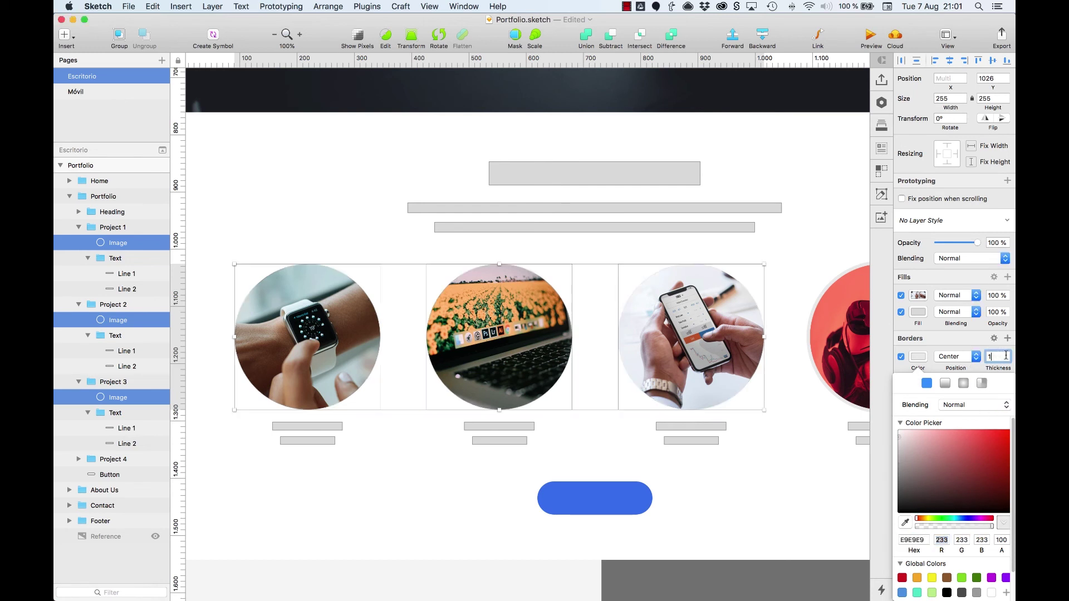
type("6")
left_click(955, 356)
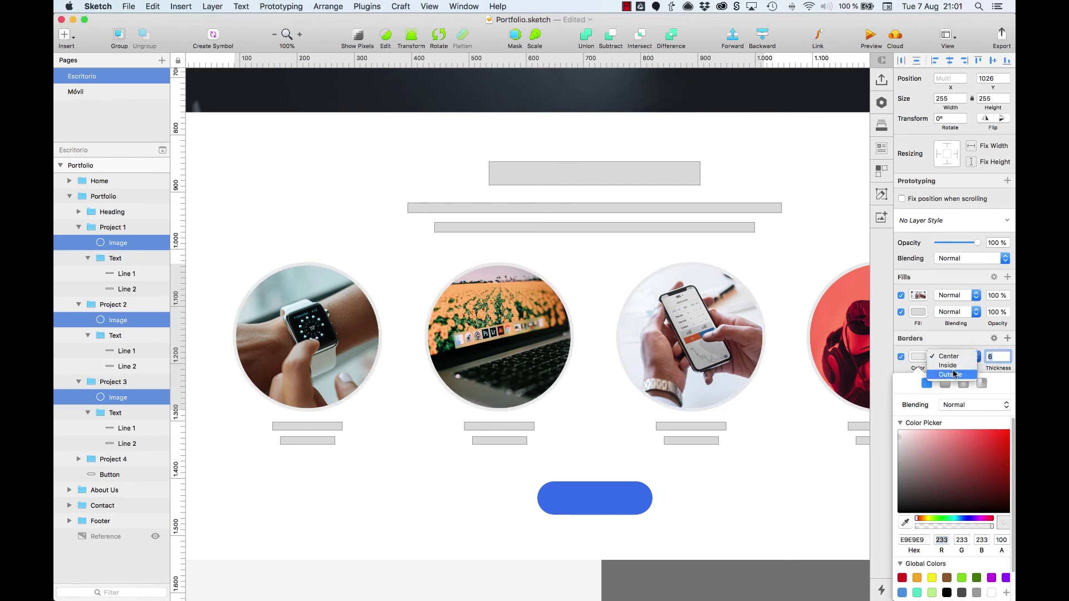
left_click(954, 376)
Deselect everything and zoom in on the Portfolio section's four circles
scroll(821, 233, "right", 5)
scroll(821, 232, "right", 1)
left_click(798, 233)
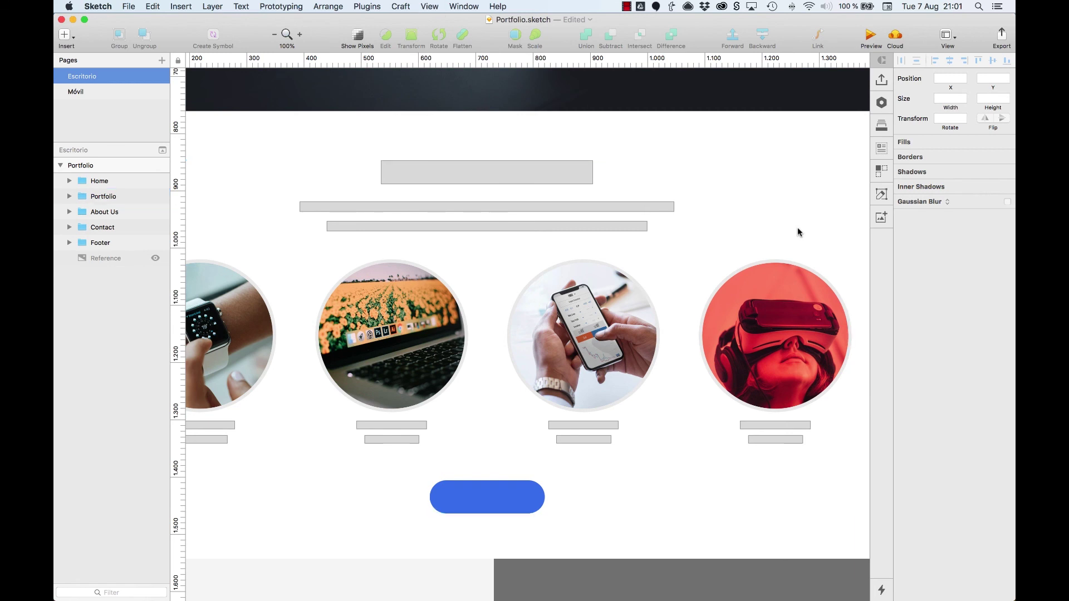
scroll(798, 233, "left", 1)
left_click(798, 233)
key("Escape")
key("super+minus")
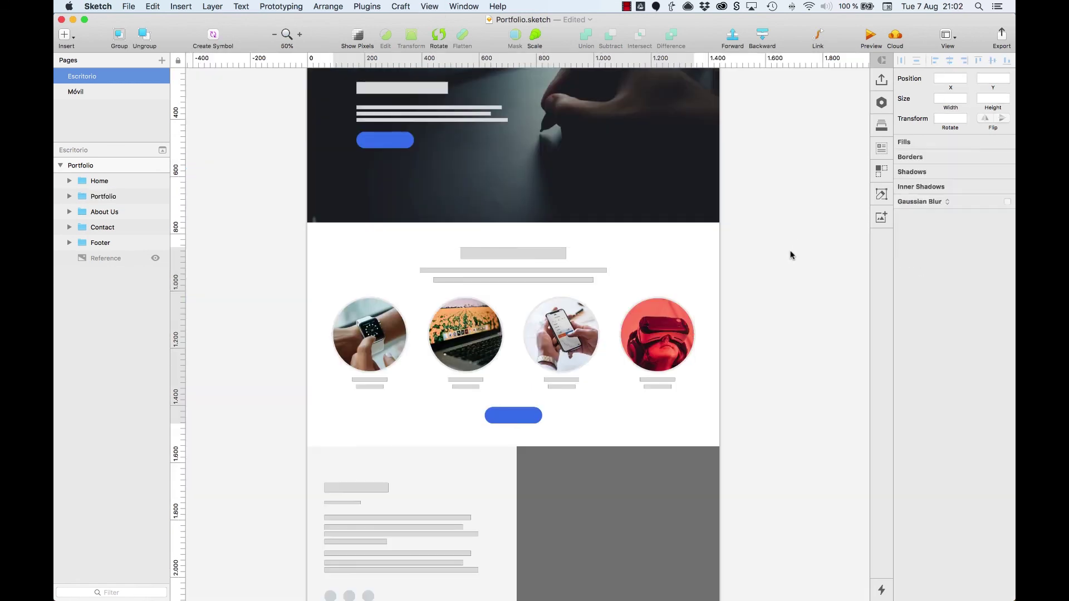
left_click_drag(770, 221, 281, 462)
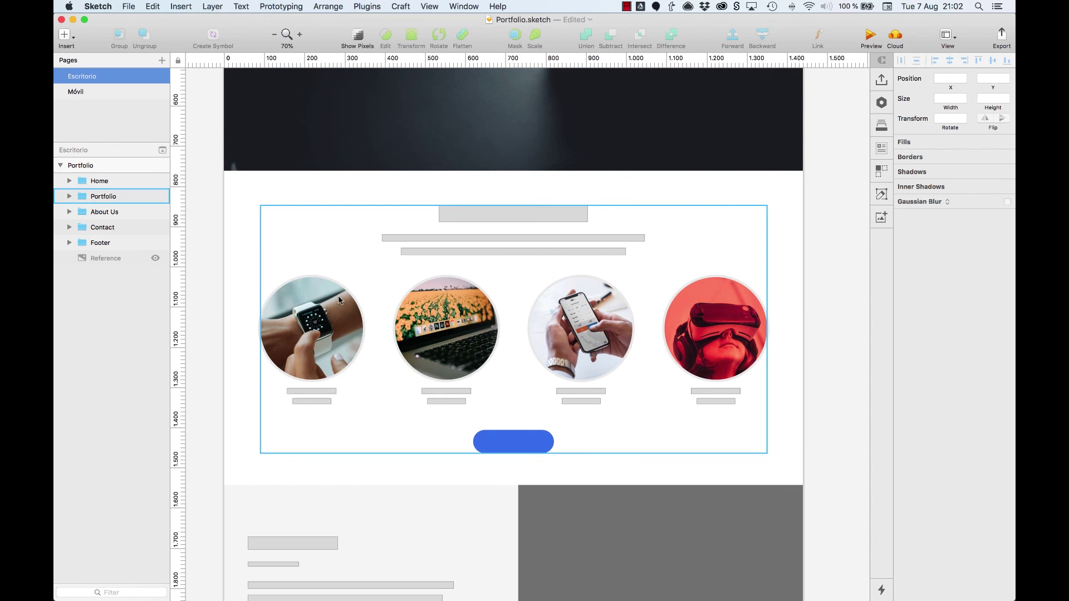
left_click_drag(325, 236, 724, 379)
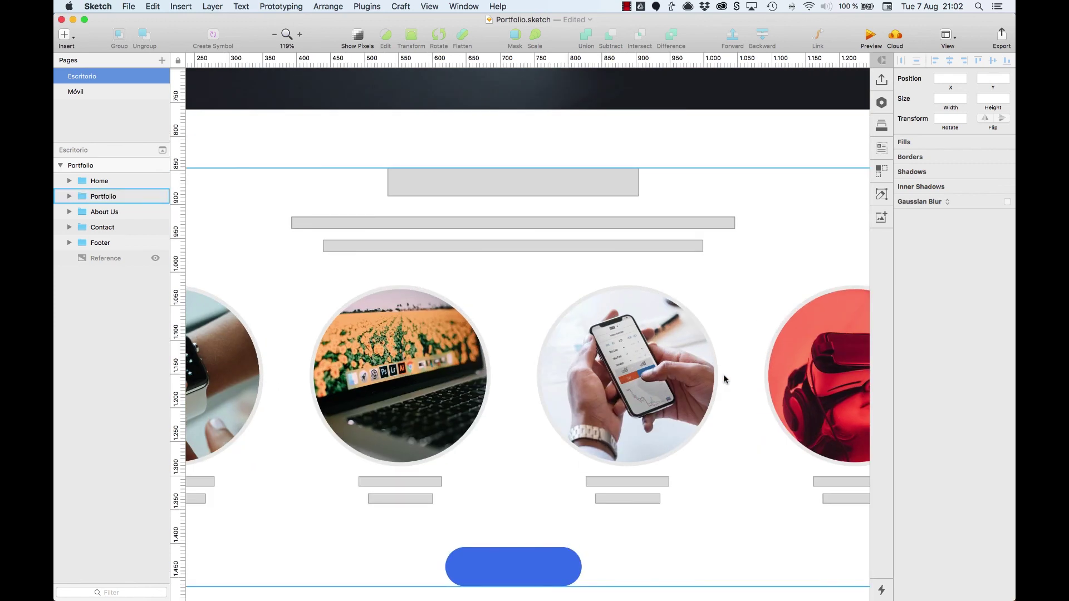